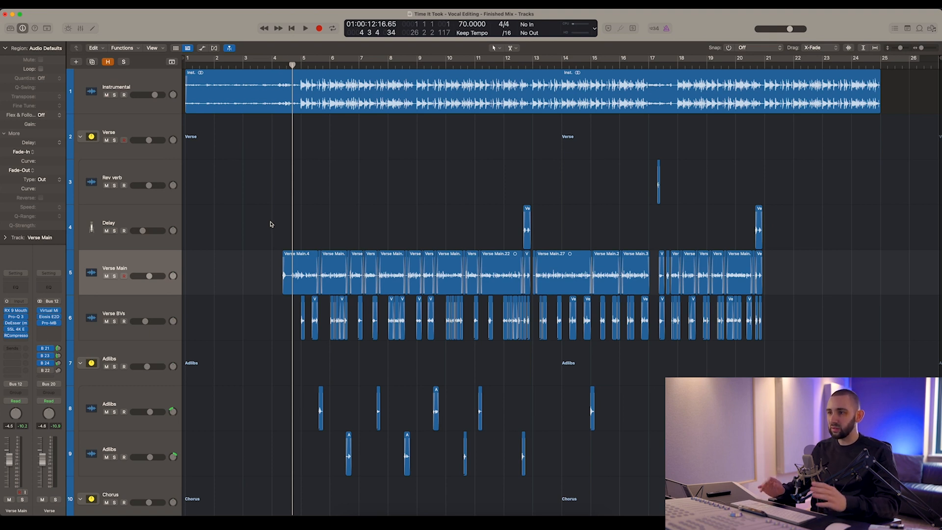
scroll(270, 224, down, 5)
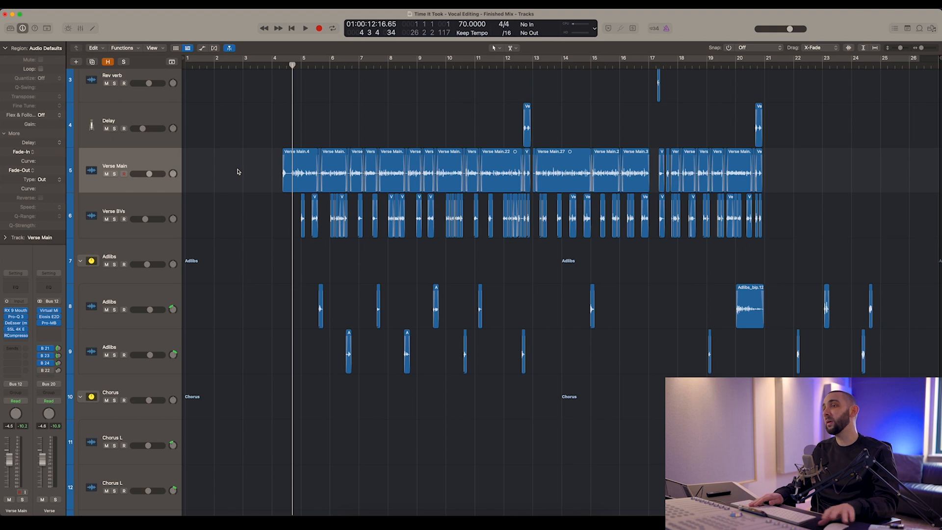
scroll(251, 177, up, 4)
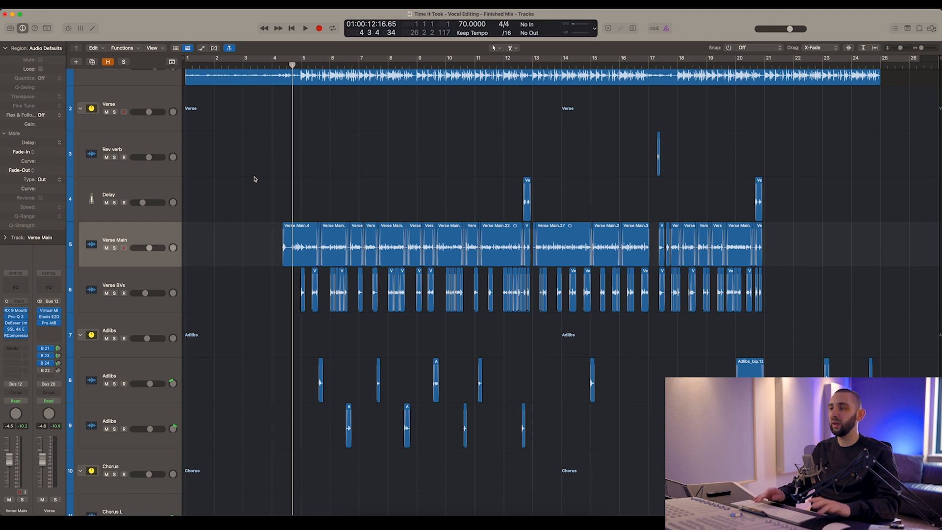
scroll(256, 179, down, 5)
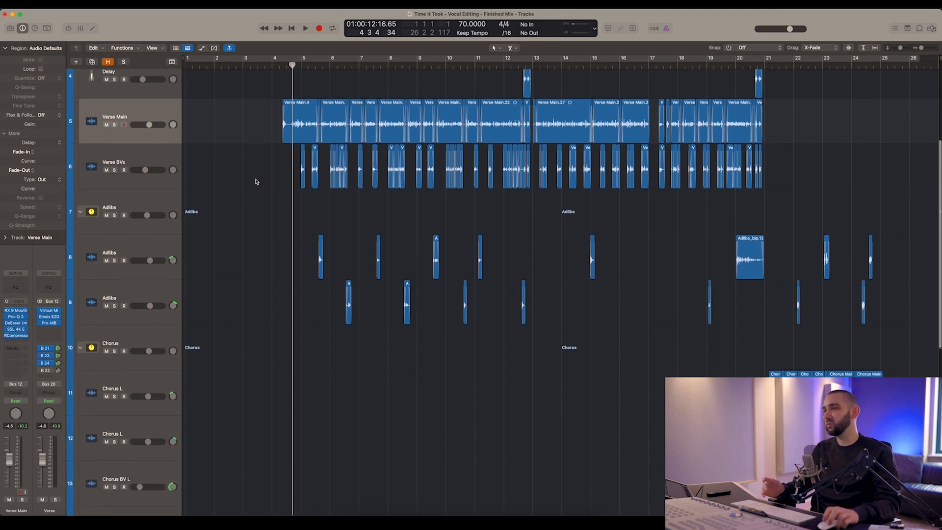
scroll(427, 284, up, 6)
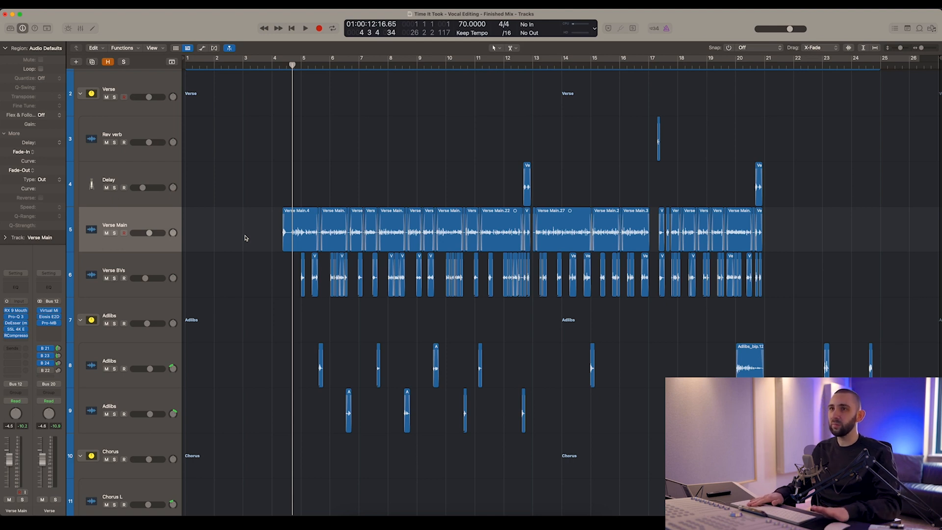
scroll(253, 193, down, 1)
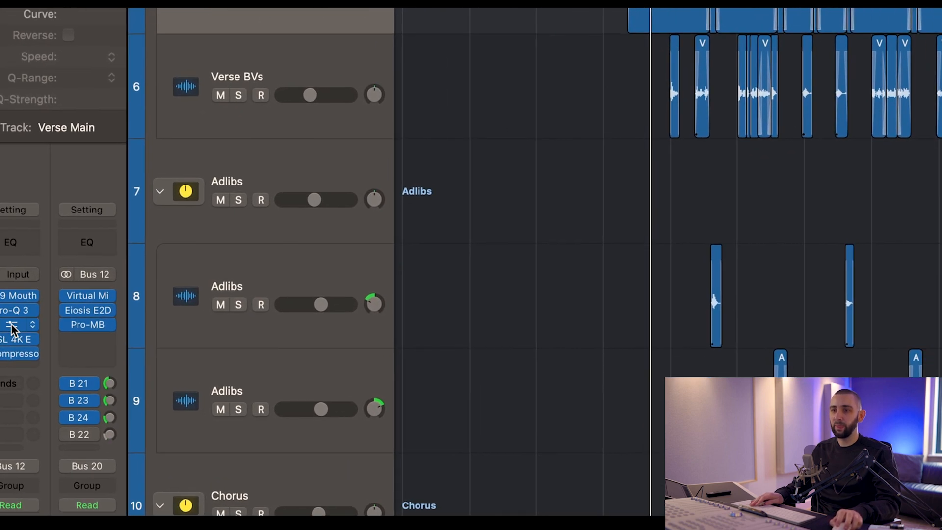
Inspect the DeEsser on the Verse Main channel and the Eiosis E2Deesser on the Verse bus, closing both plug-in windows.
click(12, 326)
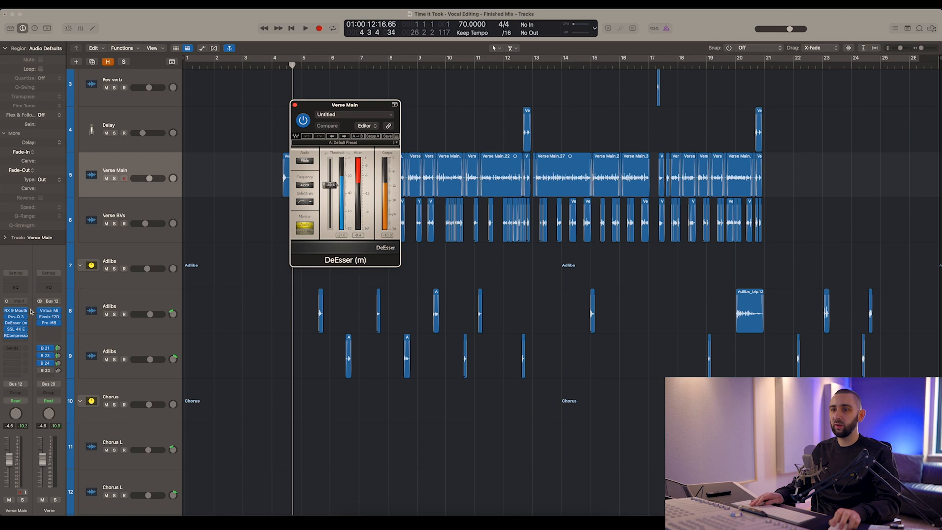
click(49, 316)
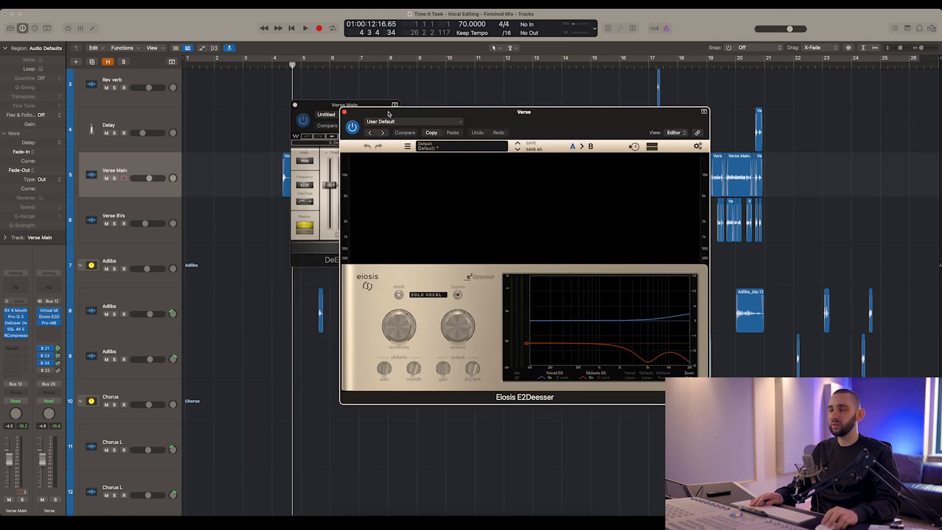
drag(389, 114, 396, 117)
click(352, 115)
click(296, 105)
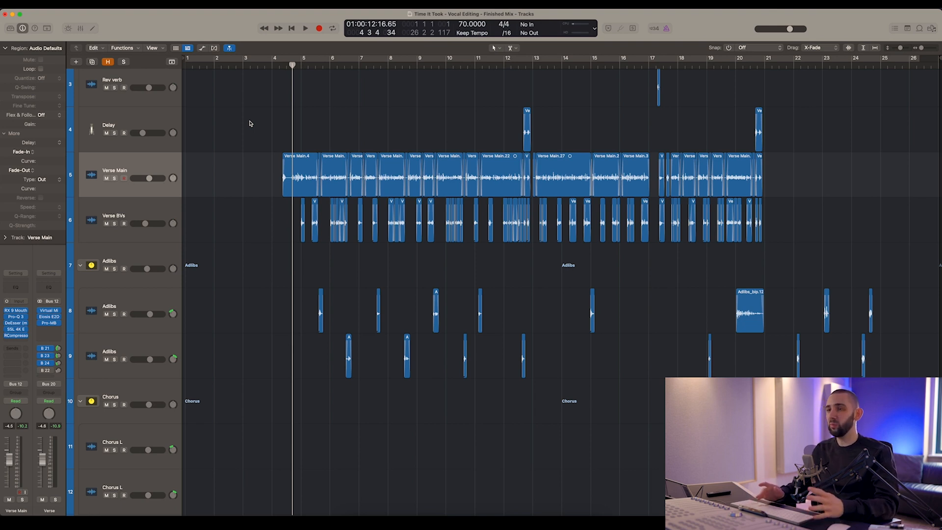
Play the verse and watch the Eiosis E2Deesser on the Verse bus react to the vocal, closing its window.
key(space)
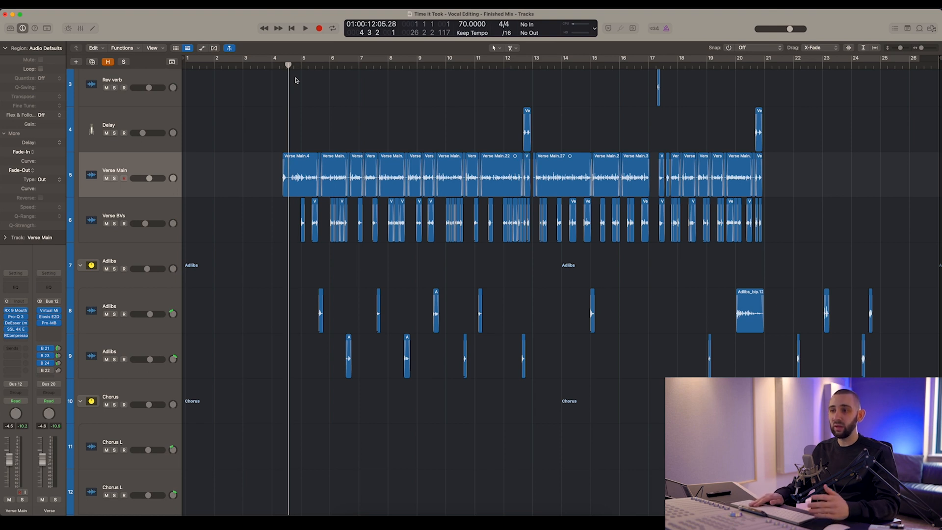
scroll(227, 233, up, 4)
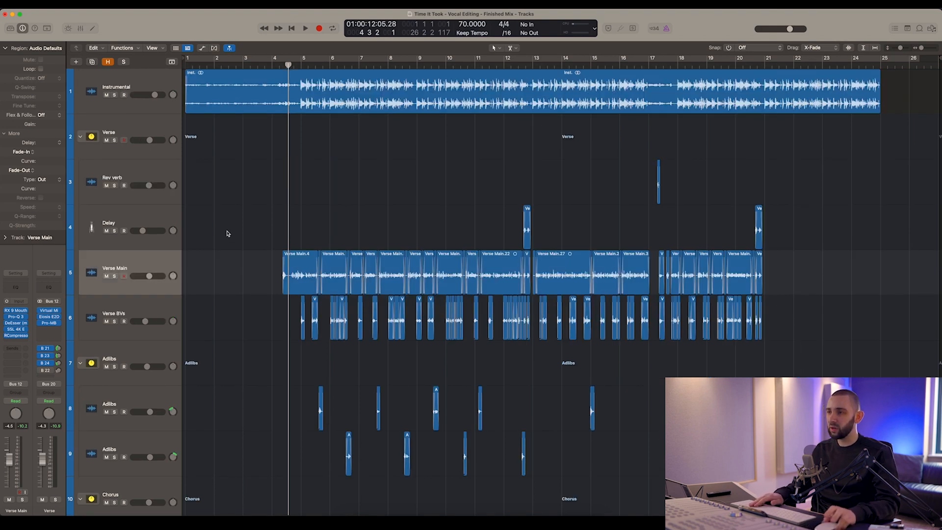
scroll(274, 226, down, 2)
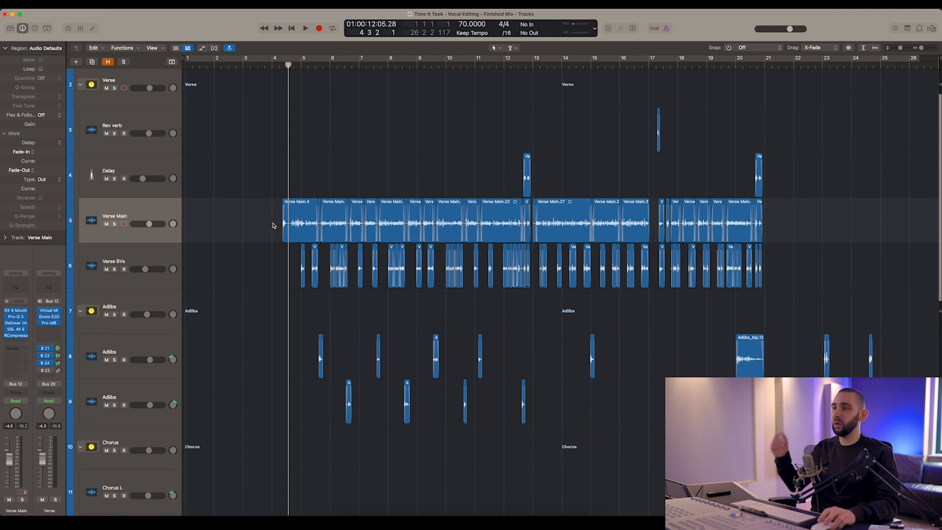
scroll(272, 220, down, 2)
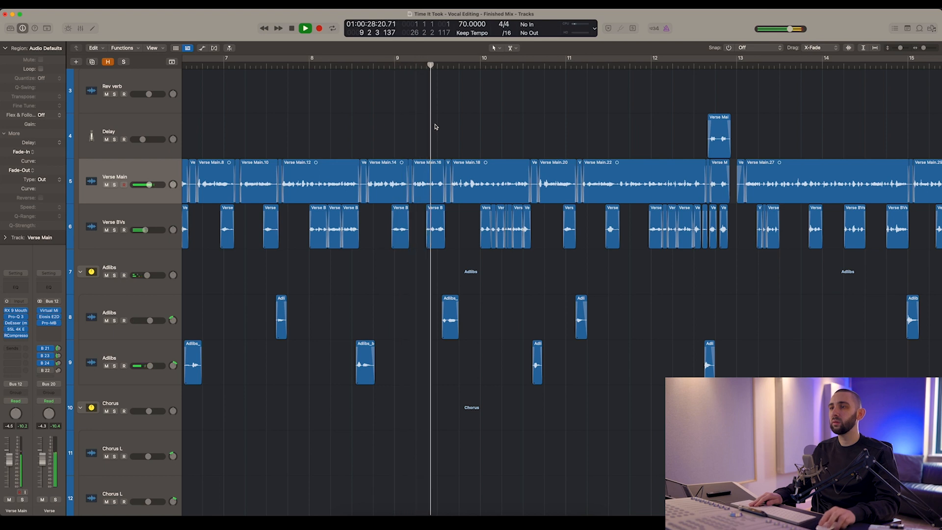
scroll(435, 127, right, 2)
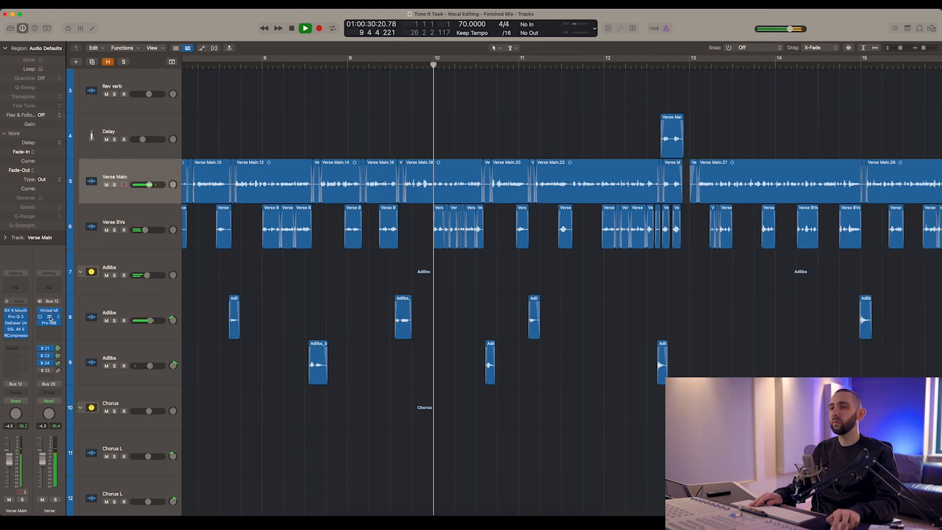
click(48, 317)
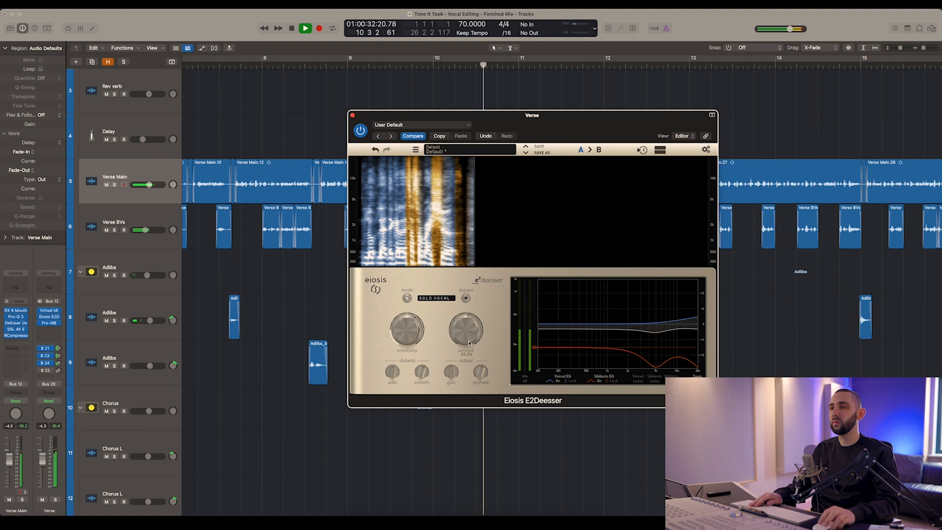
click(352, 116)
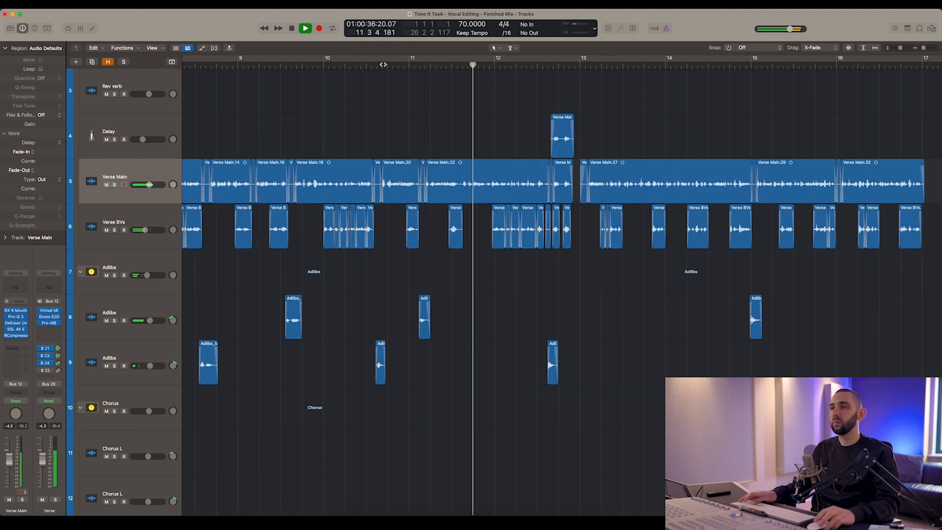
Replay the Verse Main vocal from the start of bar 11 and listen for harsh sibilance.
click(414, 64)
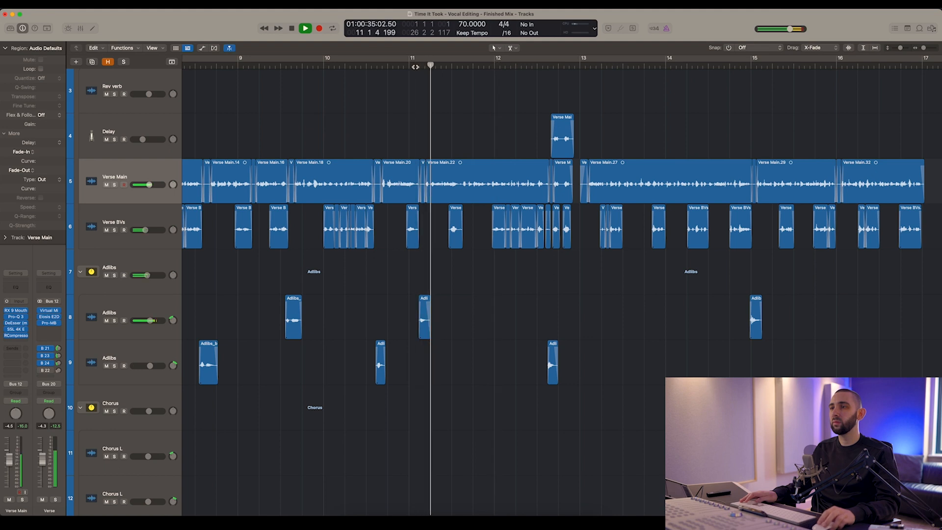
click(414, 65)
key(space)
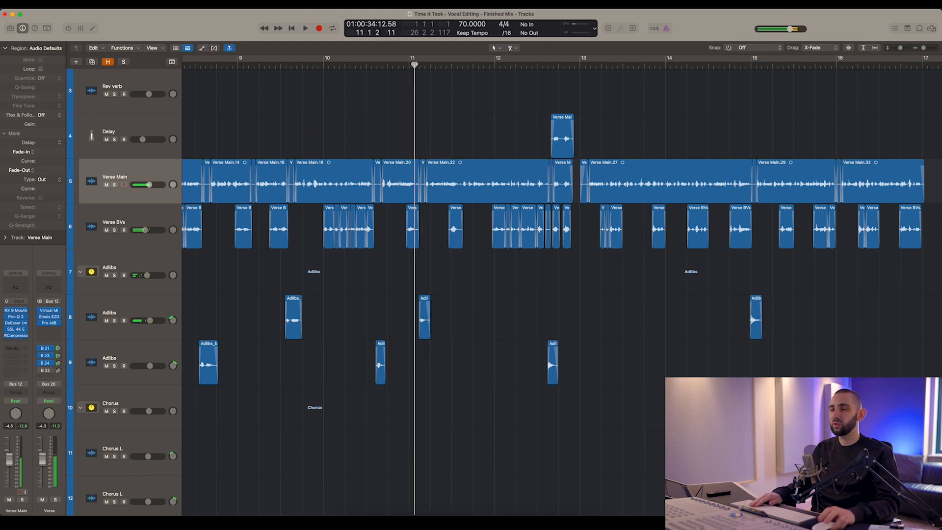
click(850, 47)
click(848, 47)
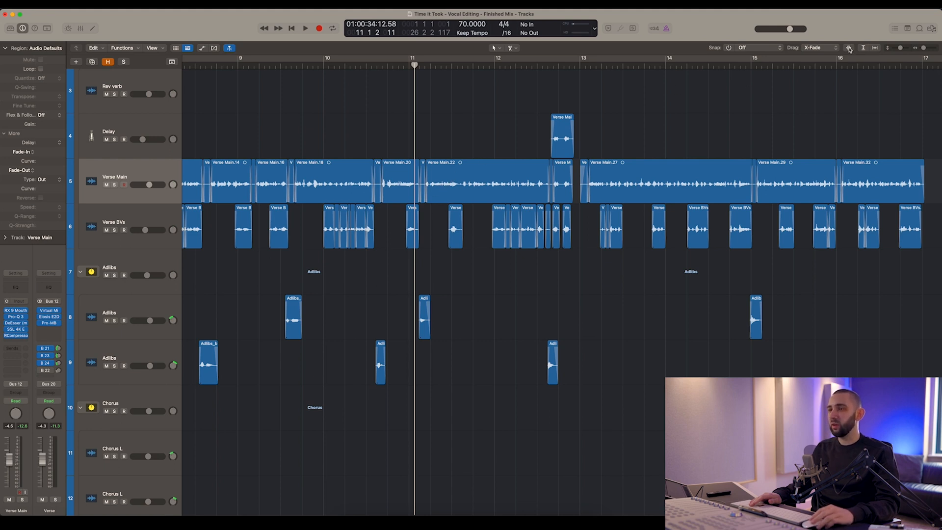
key(super+Right)
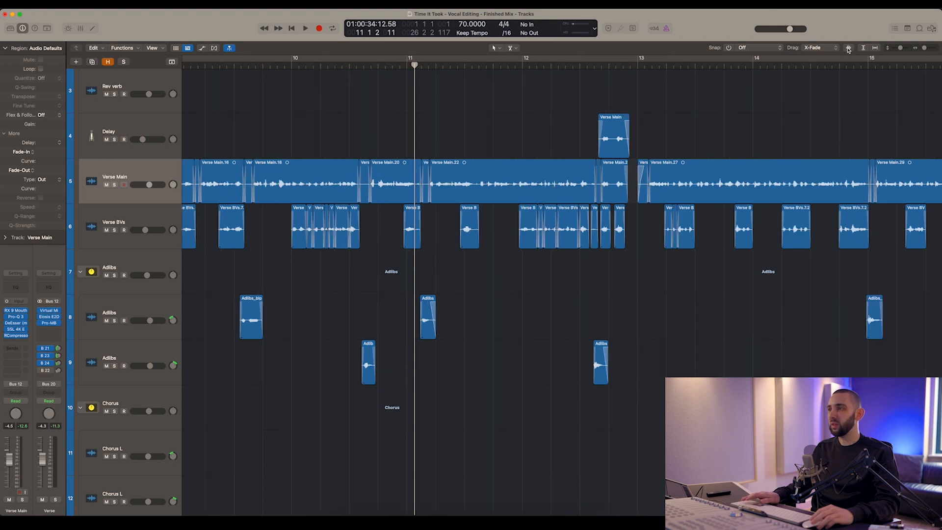
key(space)
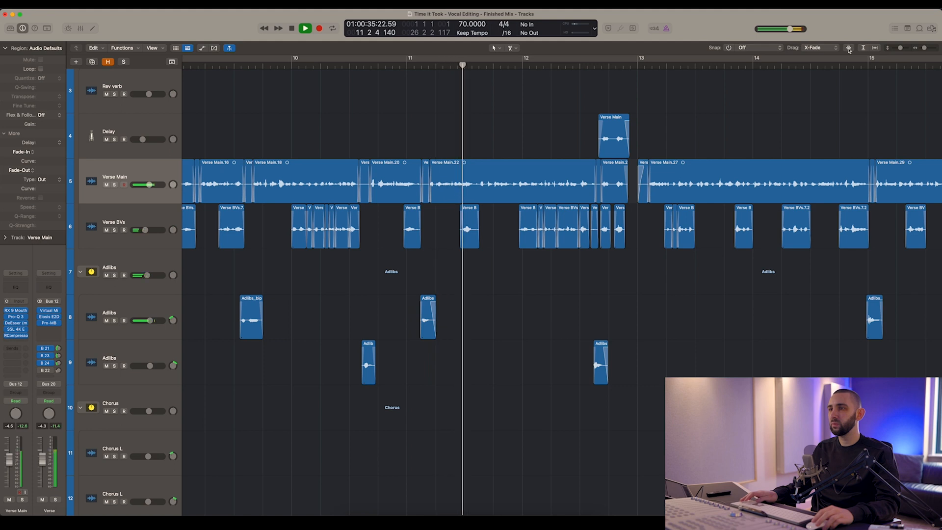
key(space)
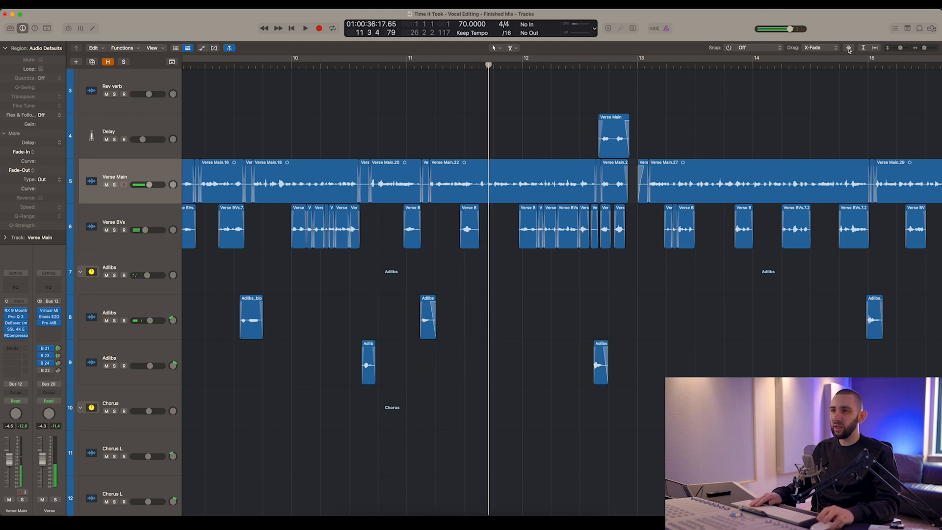
Enable waveform zoom and enlarge the Verse Main waveform around bar 11 while replaying the phrase.
drag(436, 64, 412, 65)
key(space)
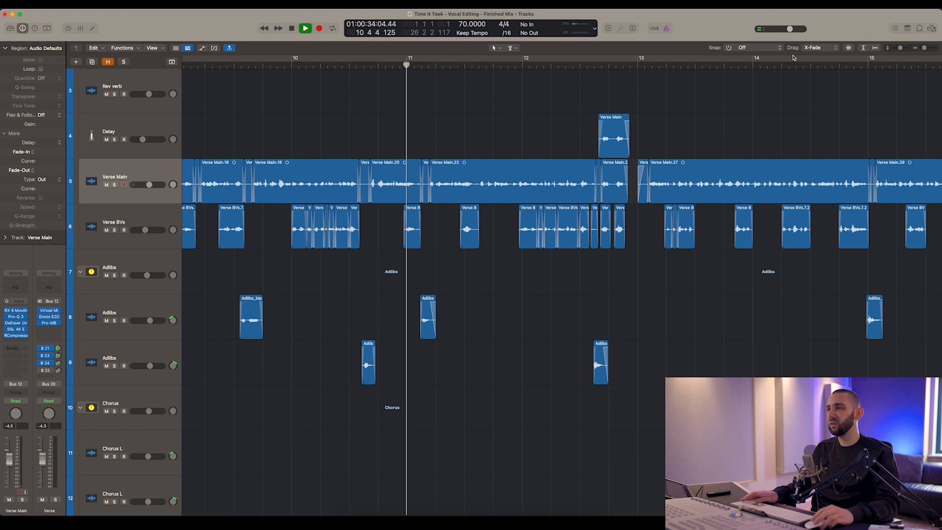
click(849, 48)
scroll(461, 216, up, 10)
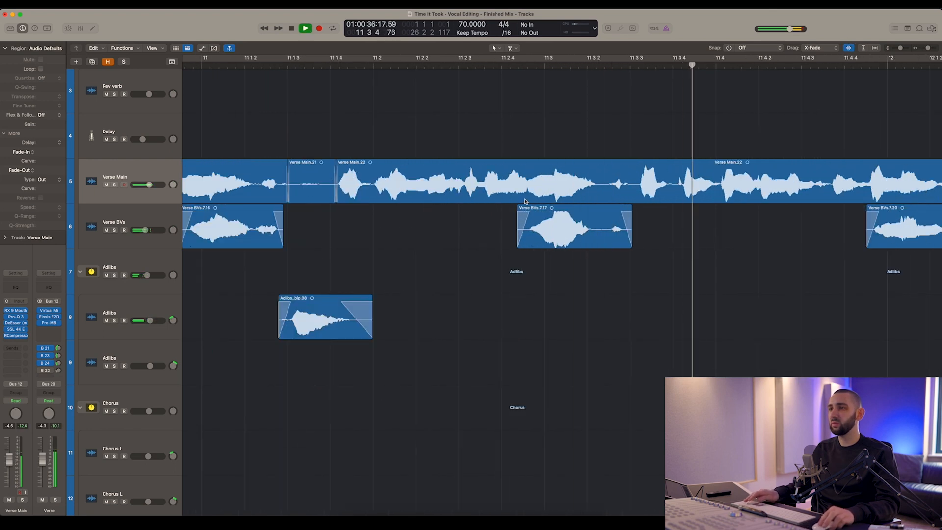
scroll(560, 195, right, 2)
key(space)
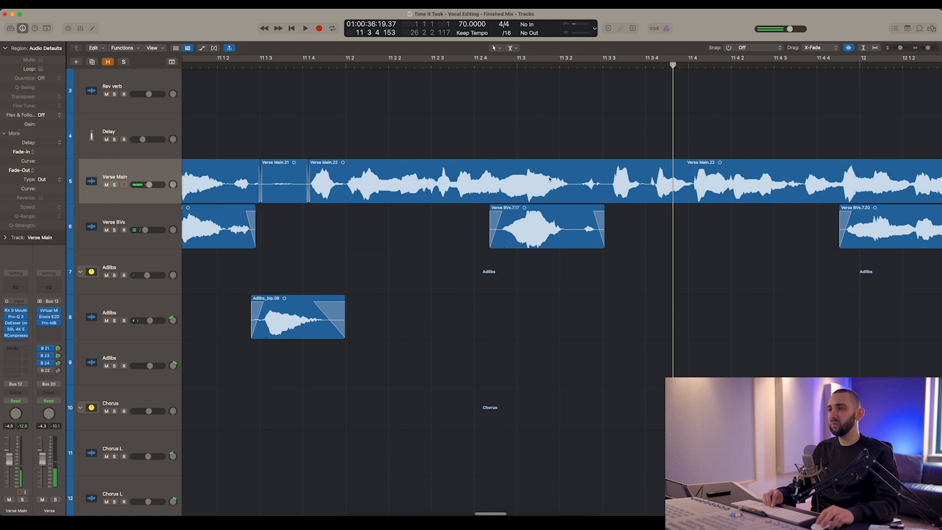
Play the opening of region Verse Main.22 and place the playhead at the sibilant near 11 2 2 184.
click(333, 66)
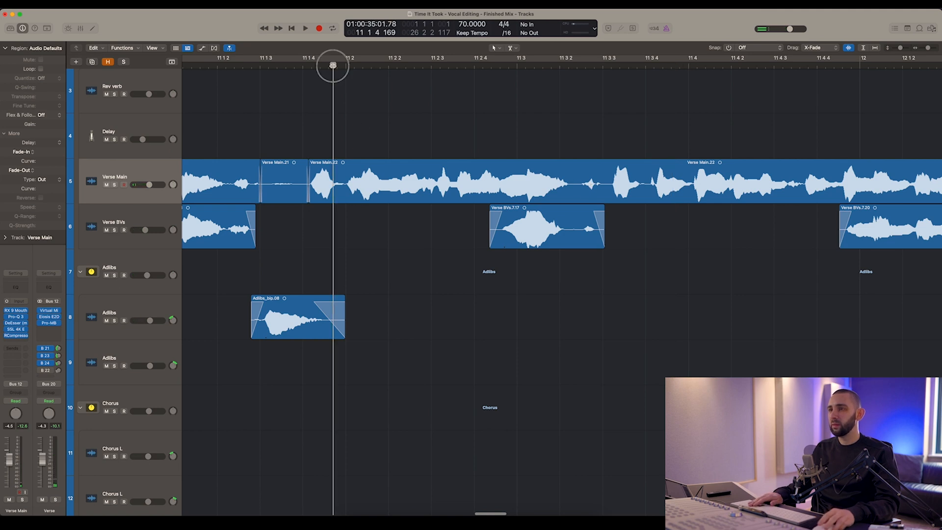
key(super+Right)
click(271, 65)
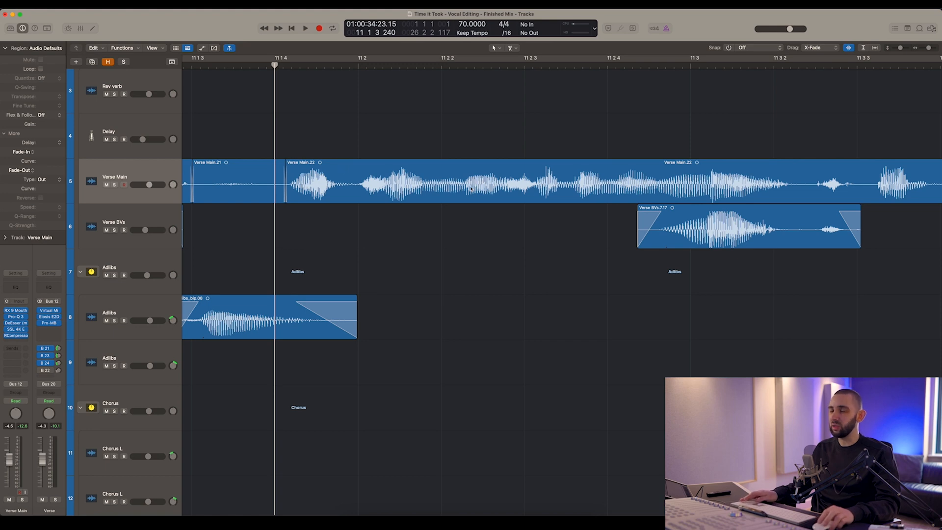
key(space)
key(space)
click(460, 64)
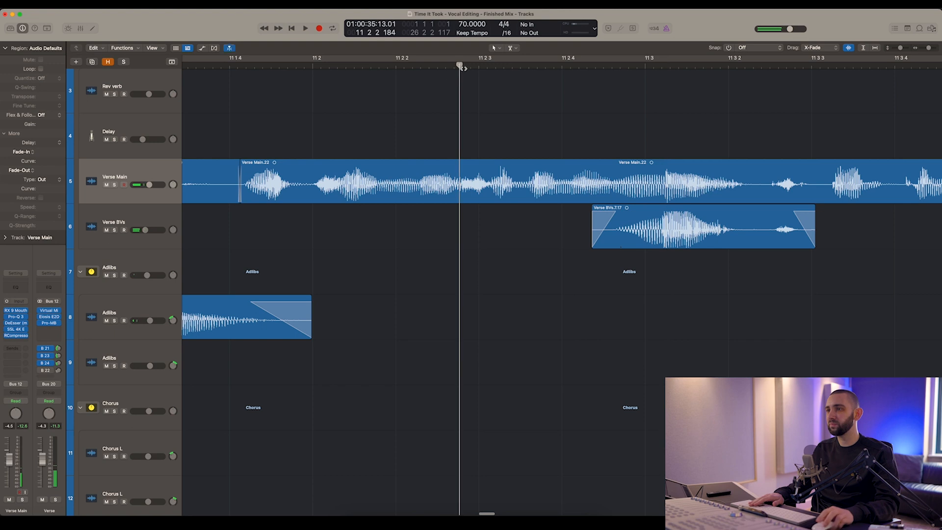
Split the sibilant just after the playhead into its own region on Verse Main and lower its gain to -4.9 dB.
key(super+Right)
click(464, 189)
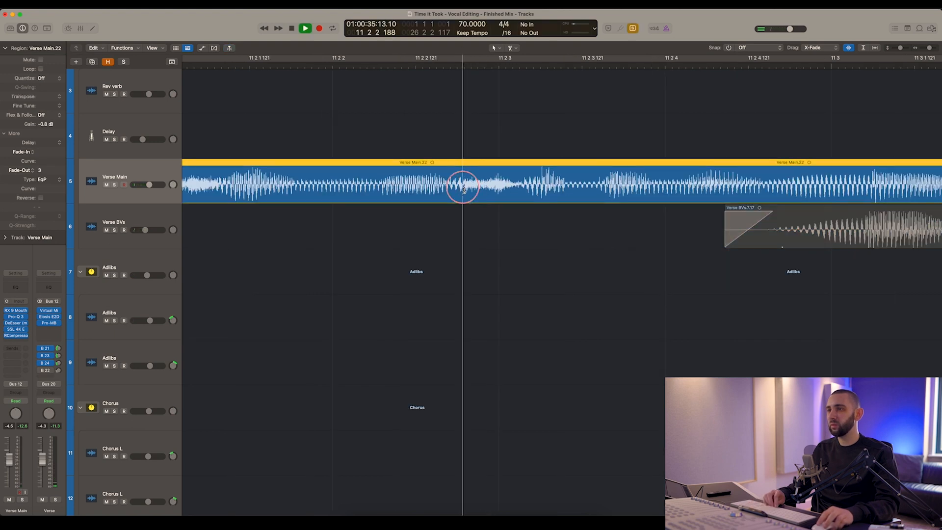
click(518, 189)
click(481, 182)
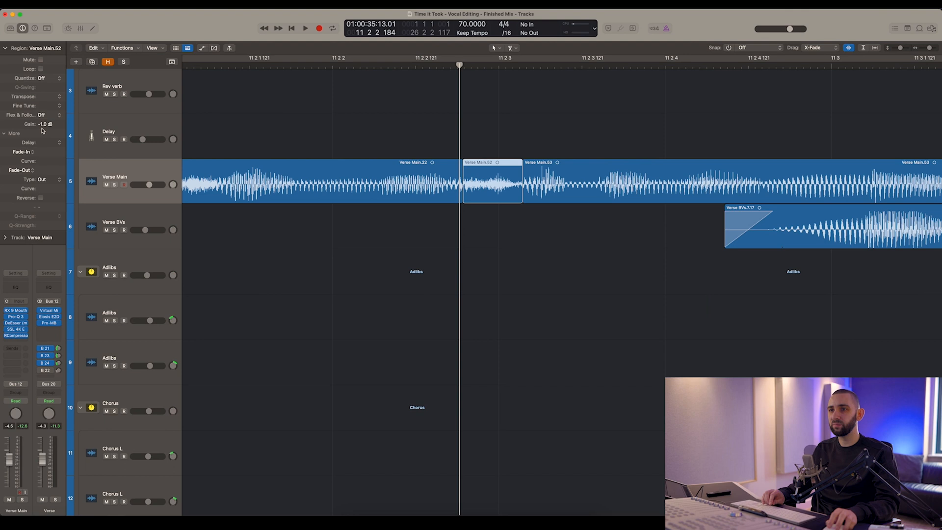
drag(35, 126, 48, 180)
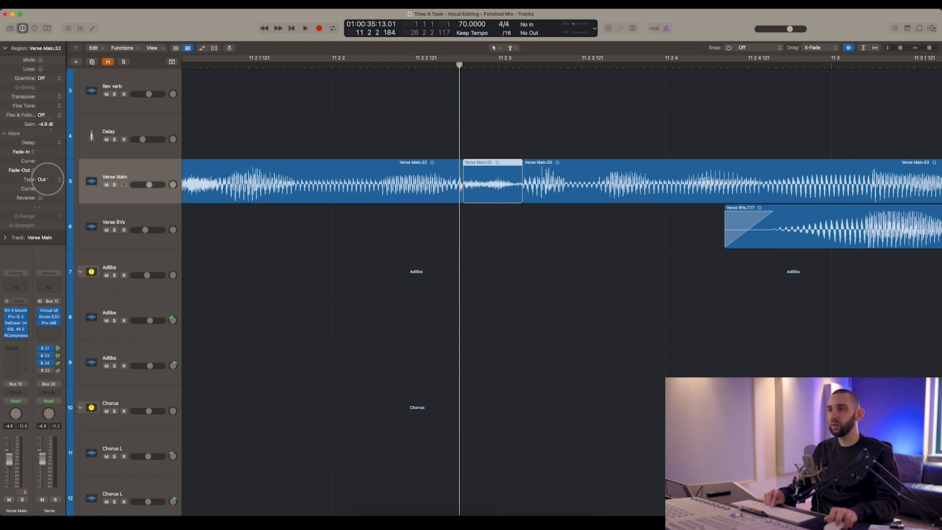
Add short EqP crossfades at both edges of the isolated sibilant region.
click(523, 198)
drag(523, 199, 521, 198)
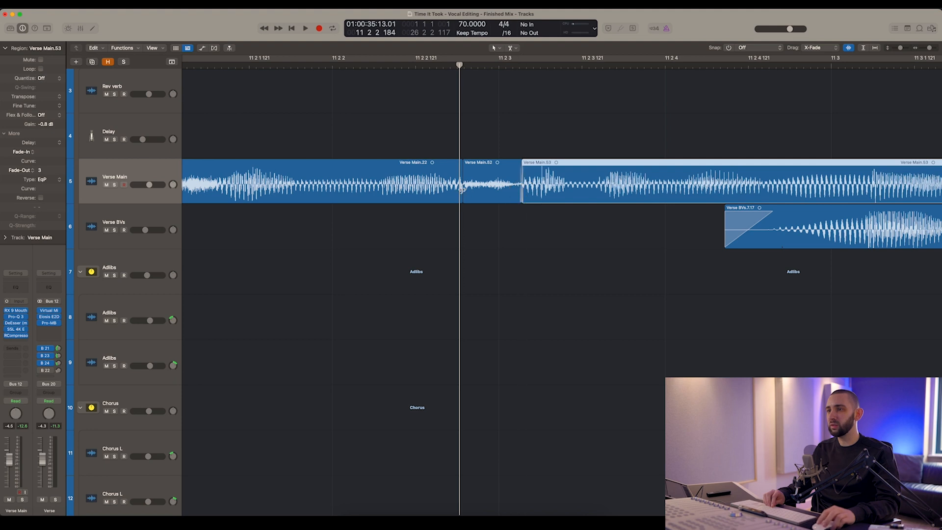
click(462, 189)
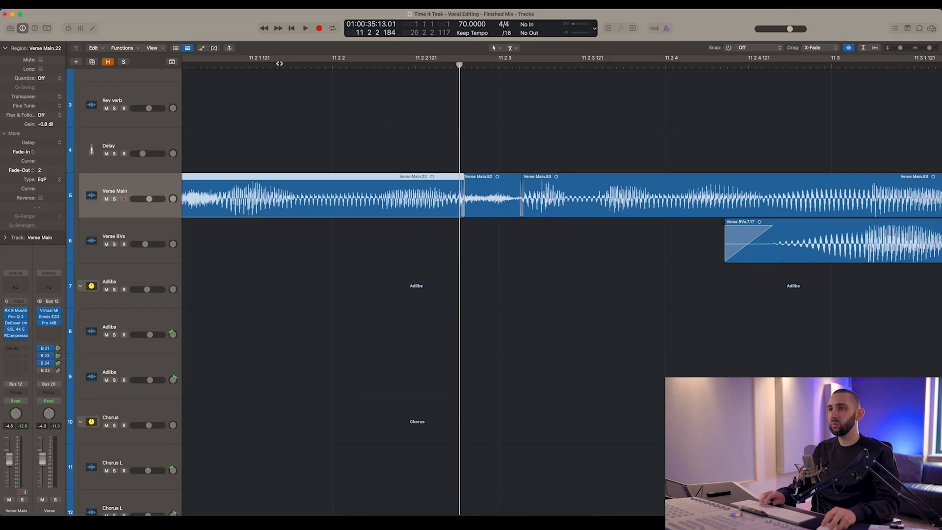
Play back the edited sibilant in context, starting just before region Verse Main.22.
click(268, 65)
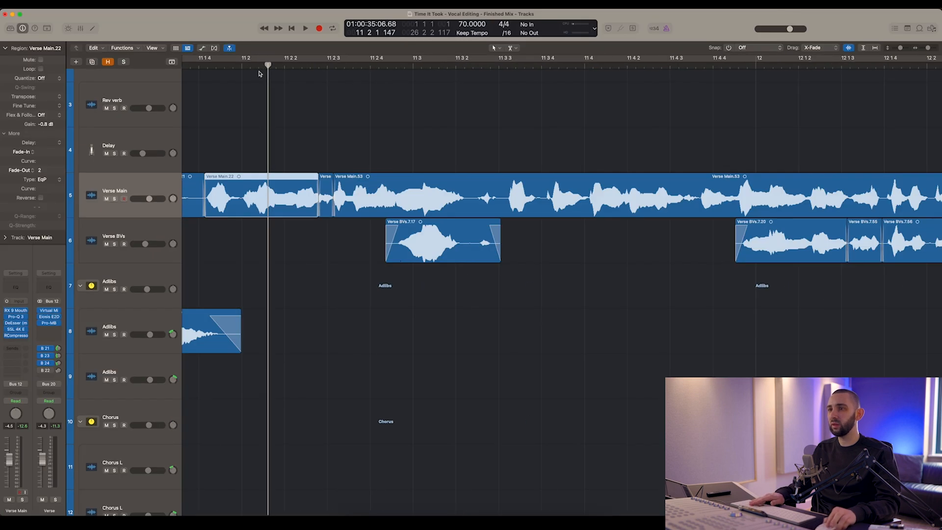
scroll(289, 69, left, 5)
click(344, 67)
key(space)
click(342, 115)
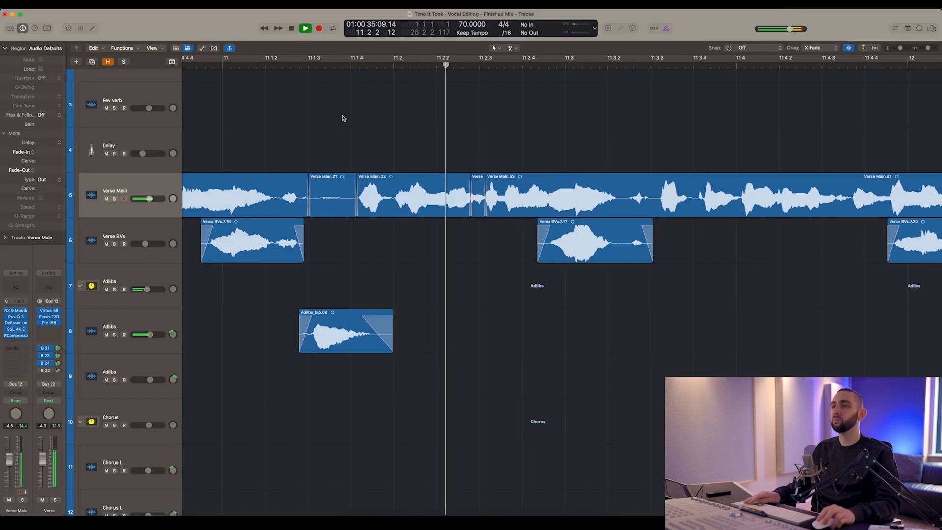
Lower the first isolated sibilant region's gain on Verse Main to -6.1 dB and replay the passage.
click(477, 194)
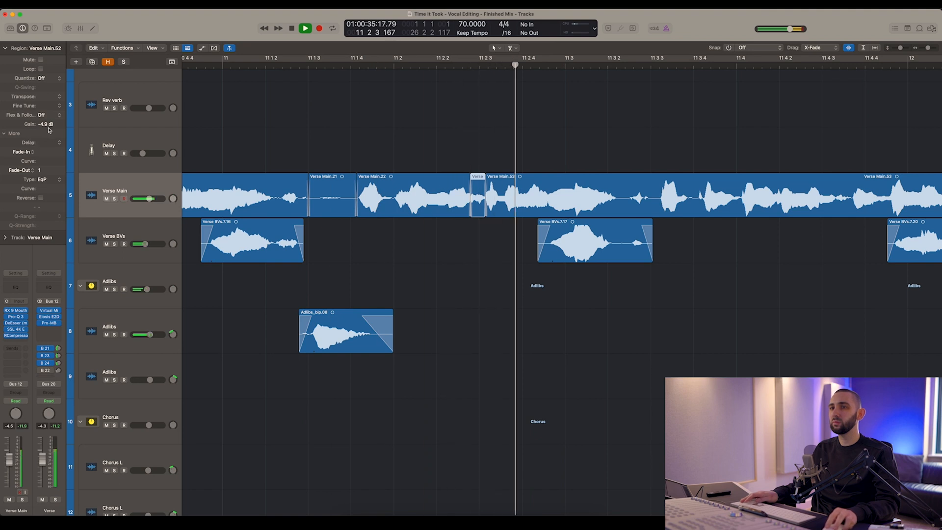
key(space)
key(space)
drag(49, 125, 49, 128)
key(space)
key(space)
key(space)
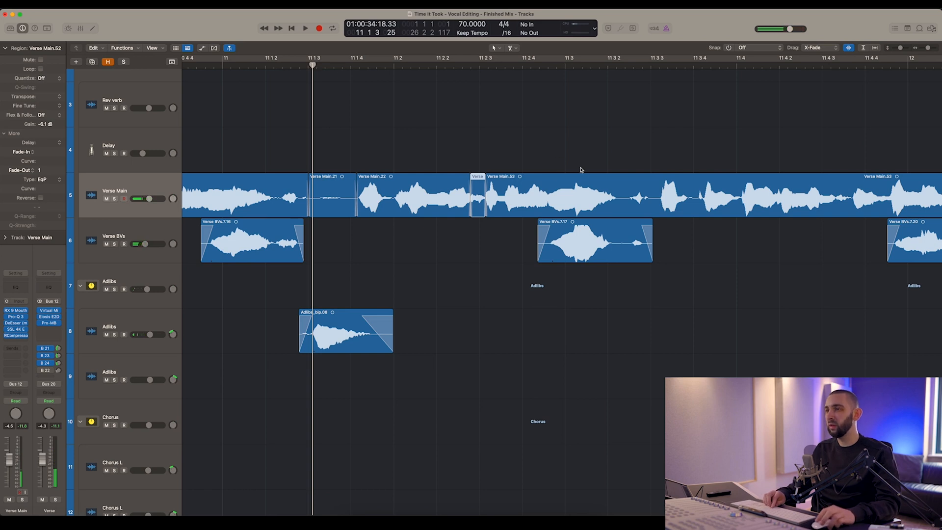
Split the sibilant between 11 3 2 and 11 3 3 into its own regions on Verse Main and Verse BVs, and lower their gain.
drag(621, 167, 601, 235)
key(super+Right)
scroll(450, 209, right, 6)
super+click(439, 242)
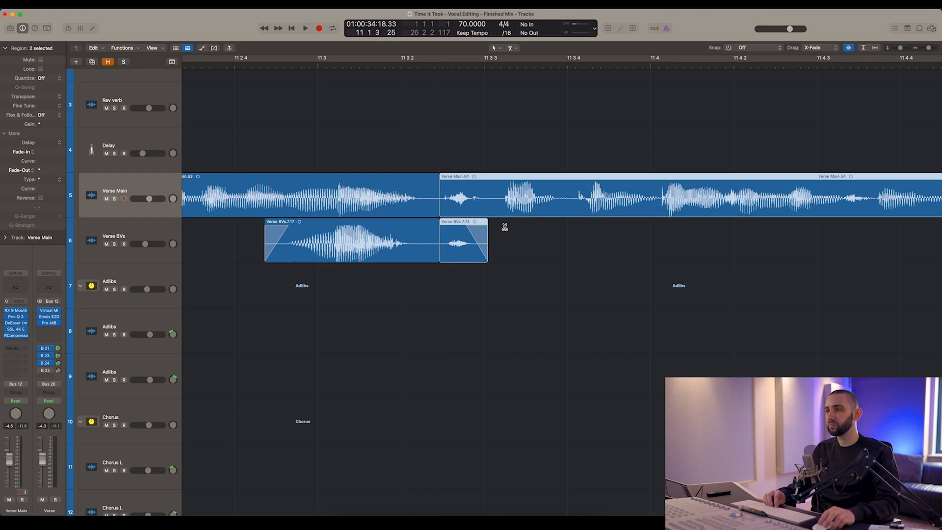
super+click(491, 198)
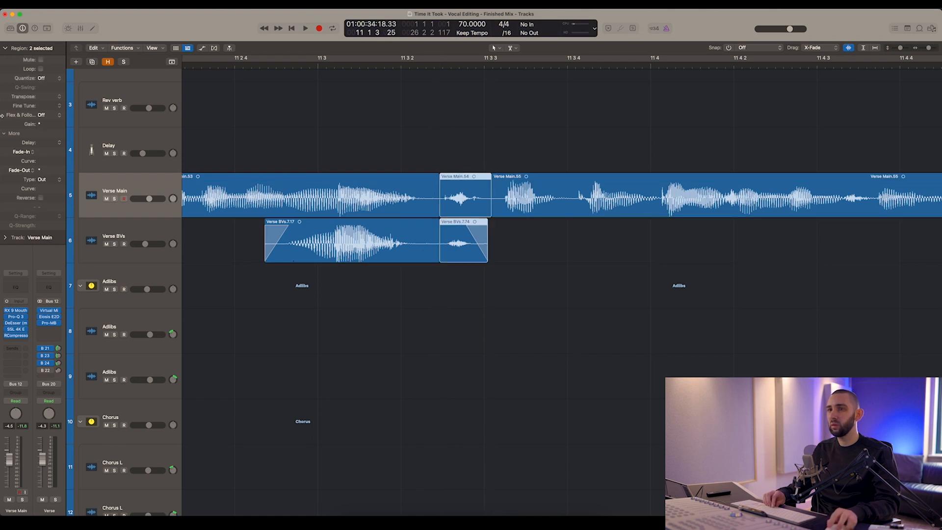
Add short crossfades at the cuts around the newly isolated sibilant on Verse Main and Verse BVs.
click(436, 201)
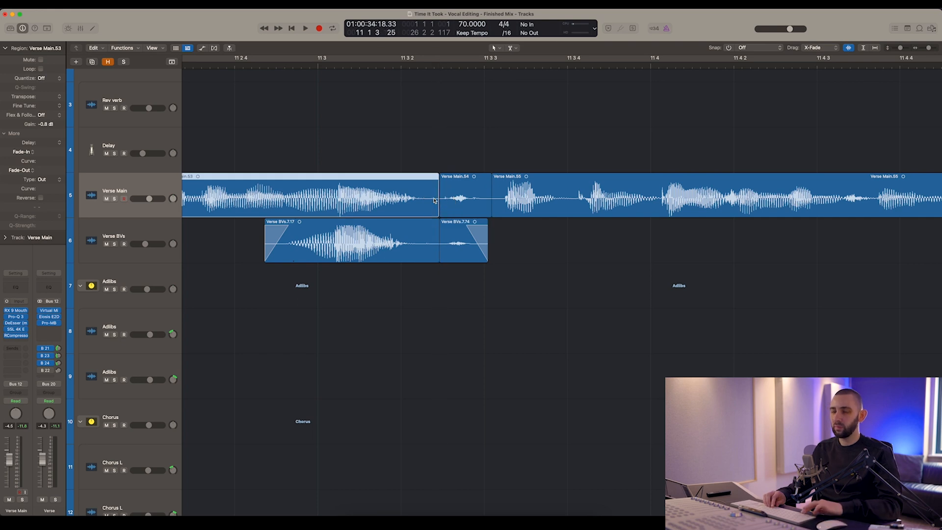
click(452, 200)
drag(441, 203, 490, 208)
Play the newly edited sibilant in context and readjust the gain of its isolated regions on Verse Main and Verse BVs.
key(super+Left)
key(super+Left)
key(super+Left)
key(super+Left)
key(super+Left)
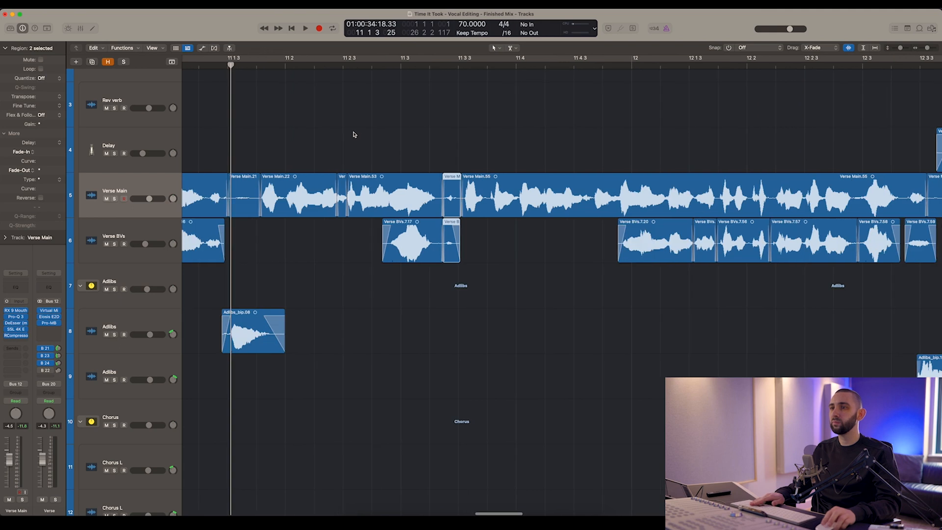
scroll(344, 108, left, 3)
click(341, 67)
key(space)
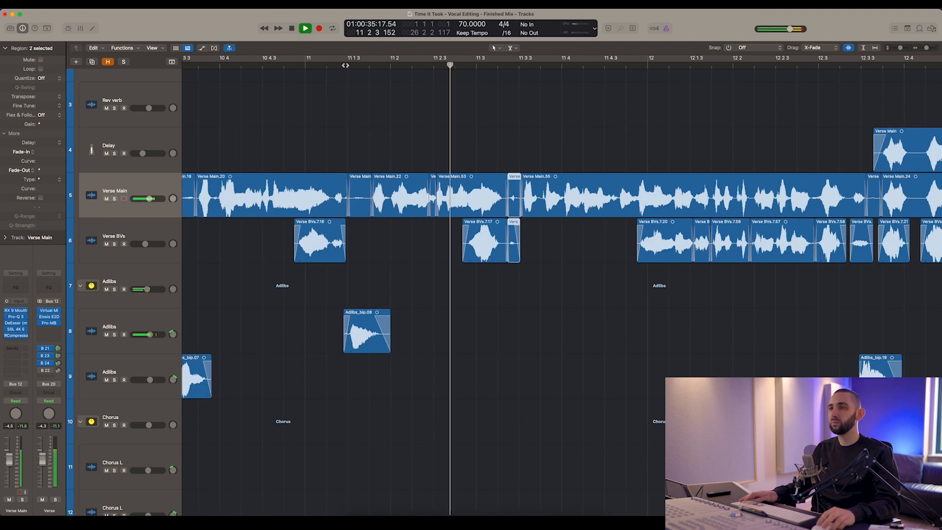
click(347, 65)
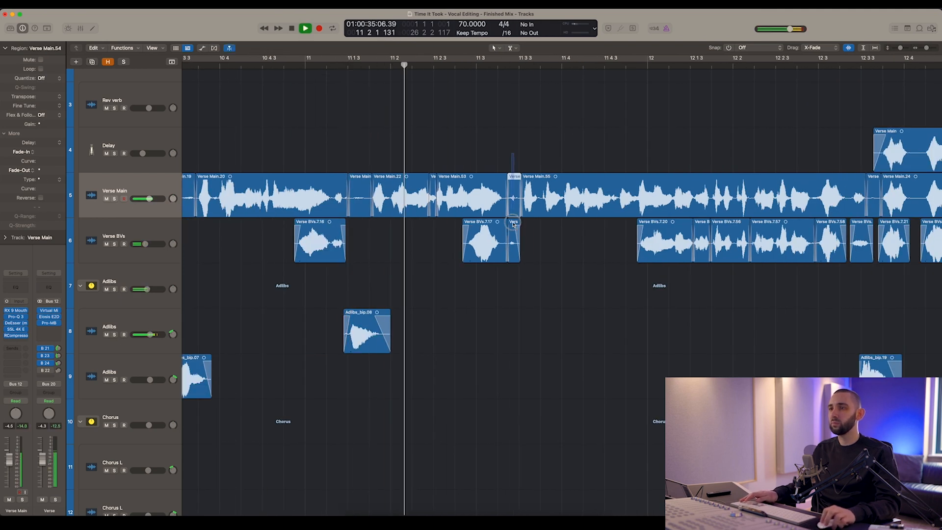
drag(43, 124, 45, 127)
key(space)
Play the verse from about 10 3 3 through both reduced sibilants, replaying the part from just before Verse Main.22.
click(348, 133)
scroll(220, 65, left, 1)
click(215, 65)
key(super+Left)
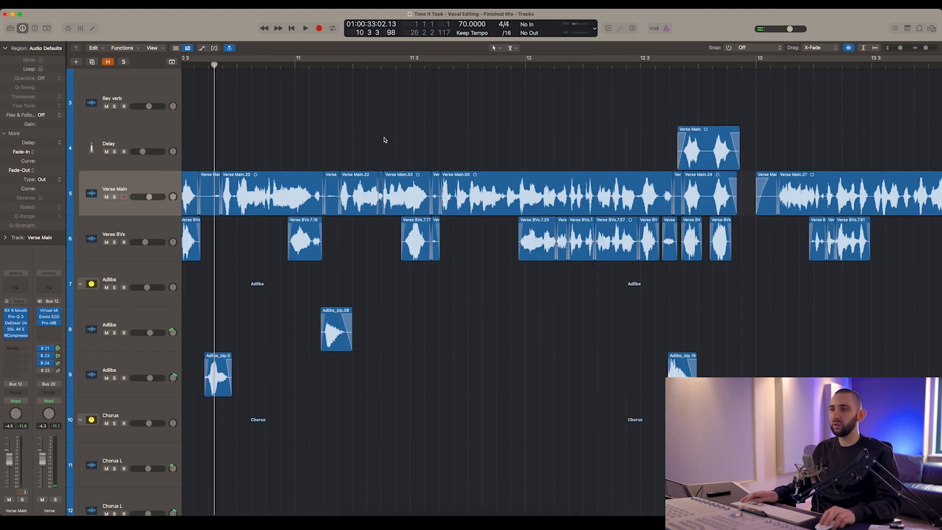
scroll(386, 141, left, 2)
key(space)
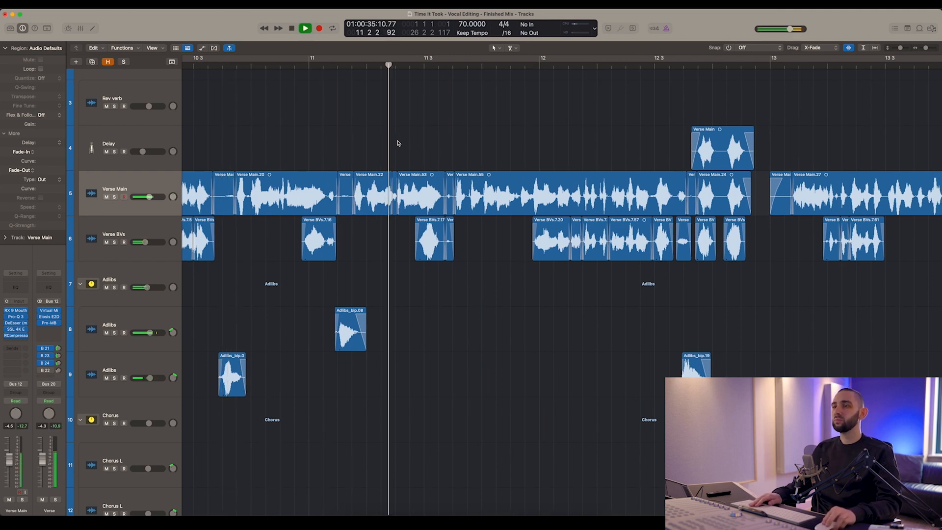
click(334, 68)
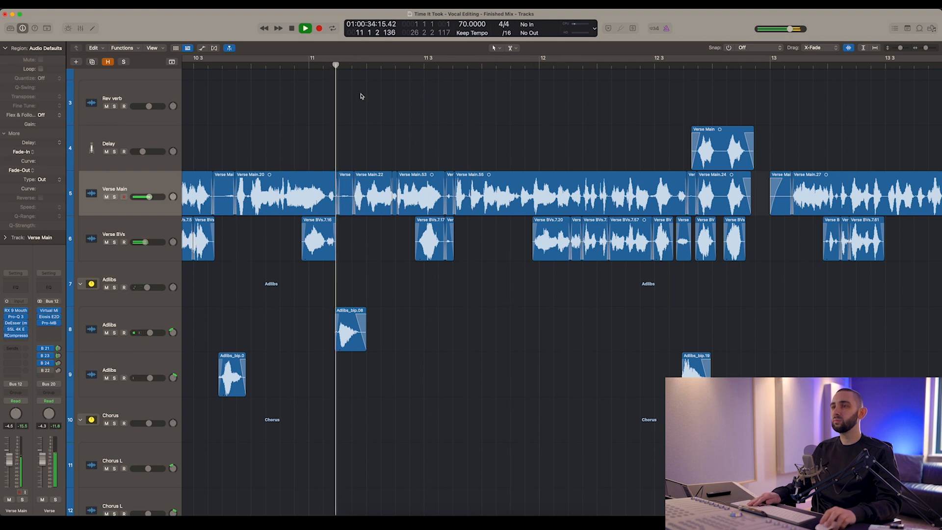
Raise the gain of both isolated sibilant regions on Verse Main together and play the passage for comparison.
key(space)
click(395, 181)
shift+click(449, 185)
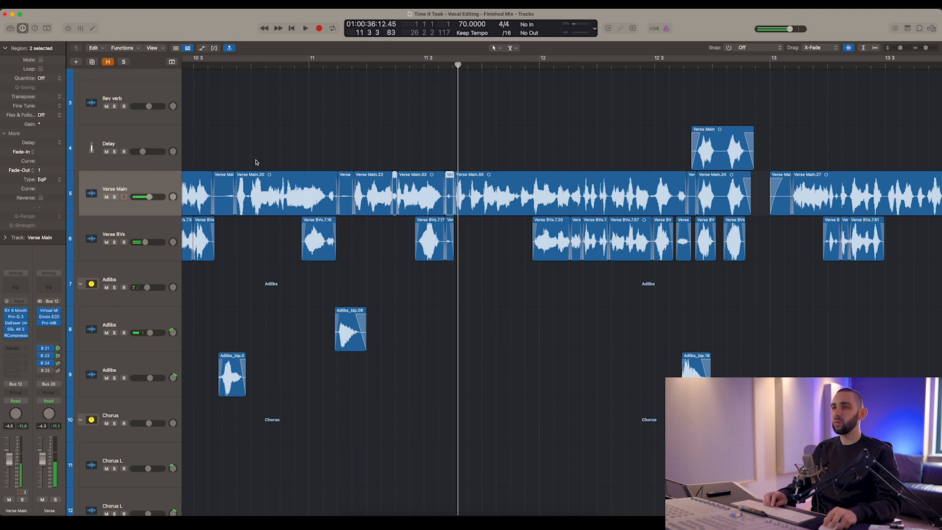
drag(50, 126, 57, 76)
click(298, 63)
key(space)
click(372, 176)
click(378, 156)
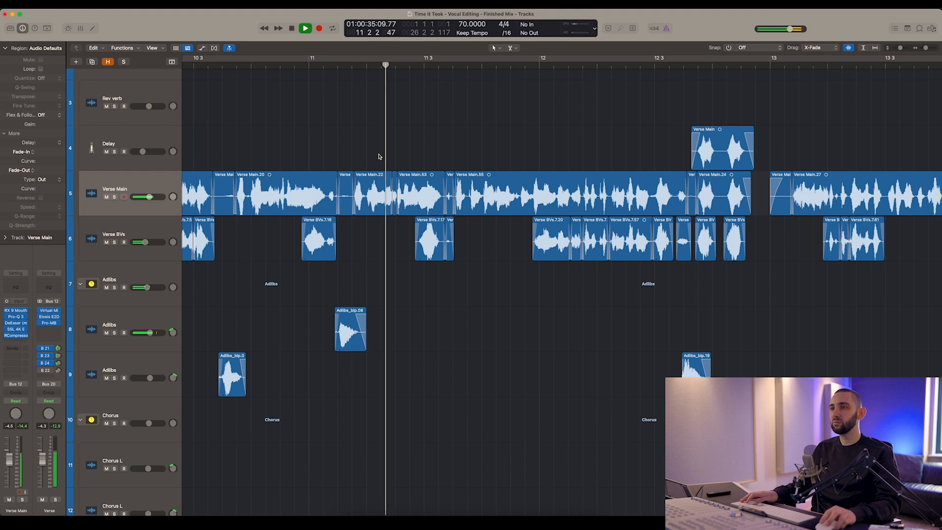
click(355, 64)
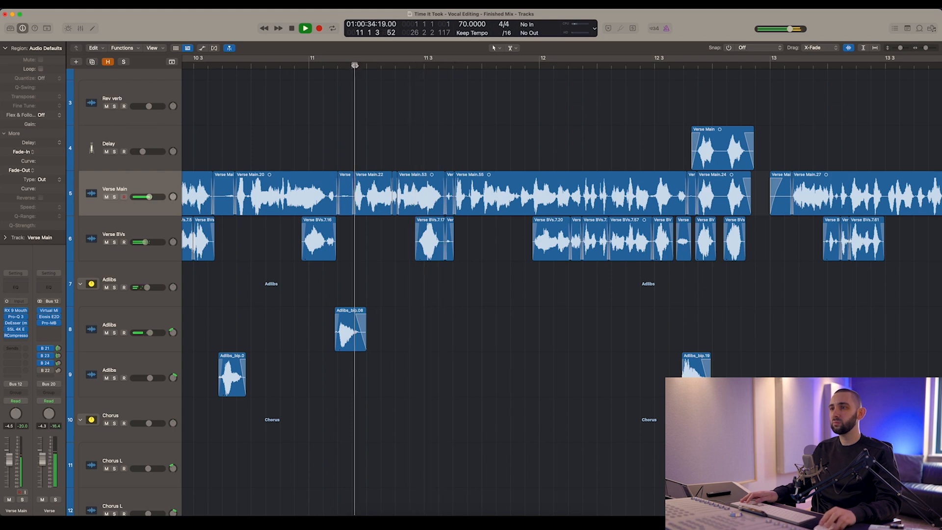
Undo the gain increase on the two sibilant regions and play the passage again.
key(space)
key(super+z)
key(space)
key(space)
click(378, 113)
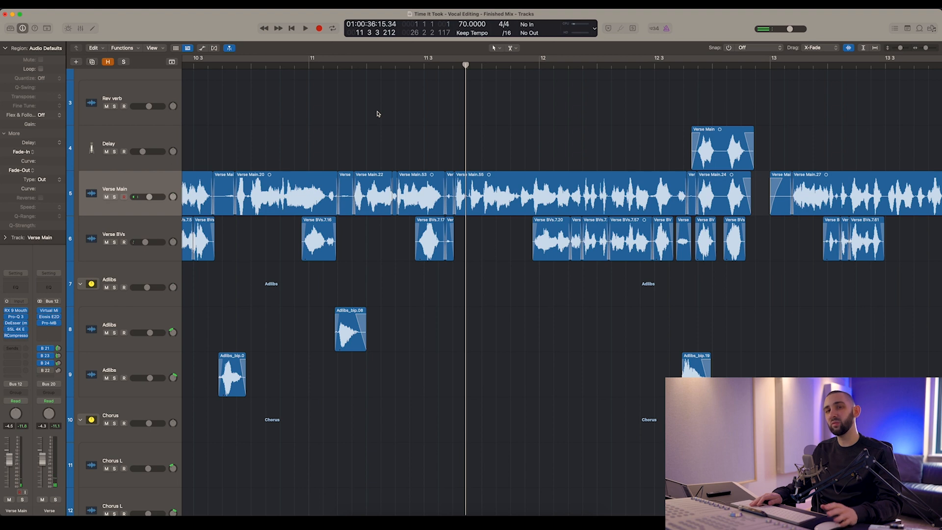
key(super+Left)
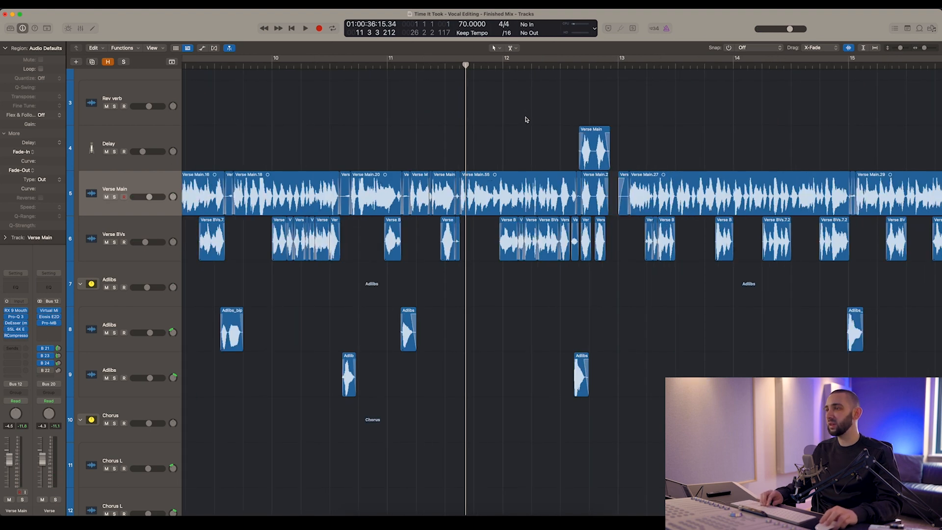
click(625, 66)
key(super+Left)
key(super+Left)
key(super+Left)
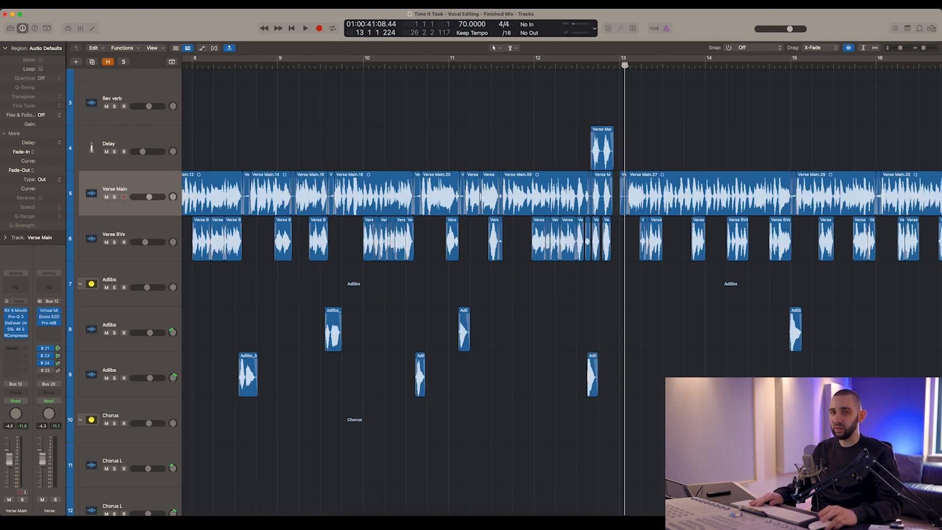
key(super+Right)
key(super+Right)
key(super+Right)
key(super+Right)
key(super+Right)
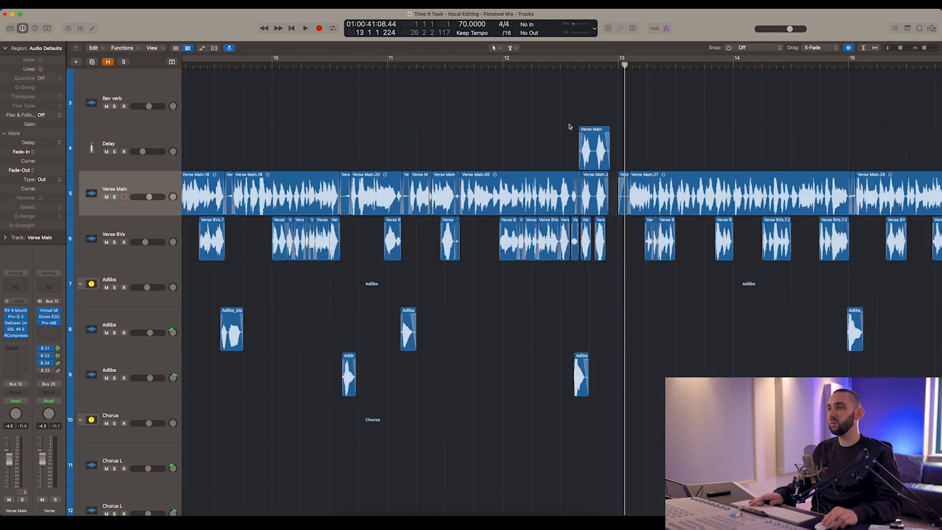
key(super+Right)
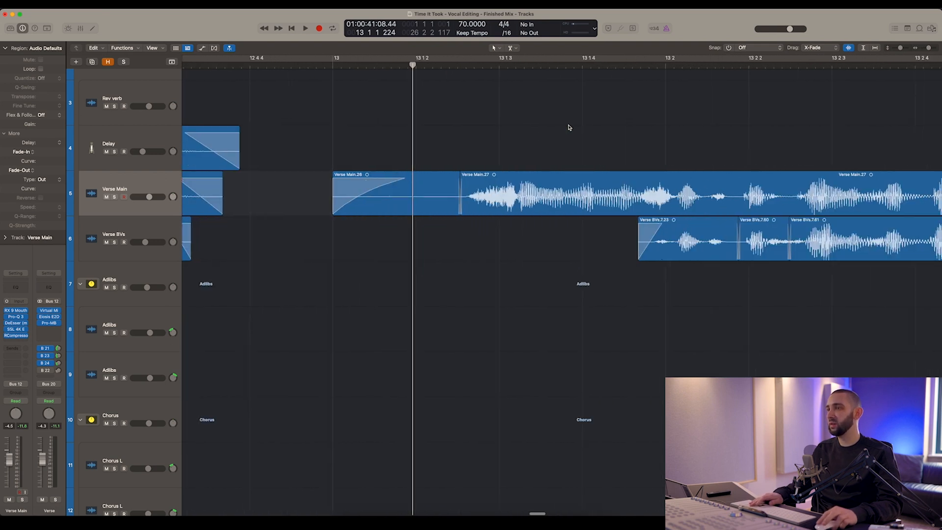
scroll(569, 127, right, 4)
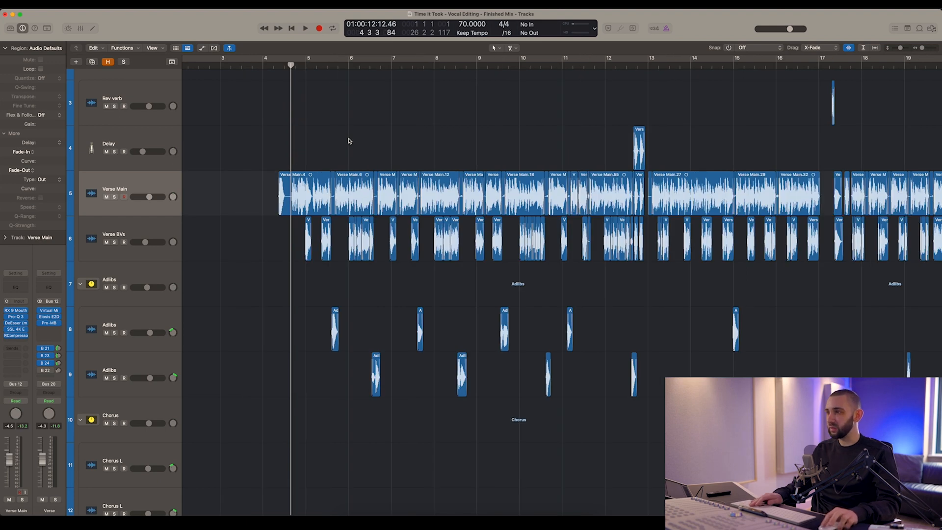
scroll(349, 141, right, 3)
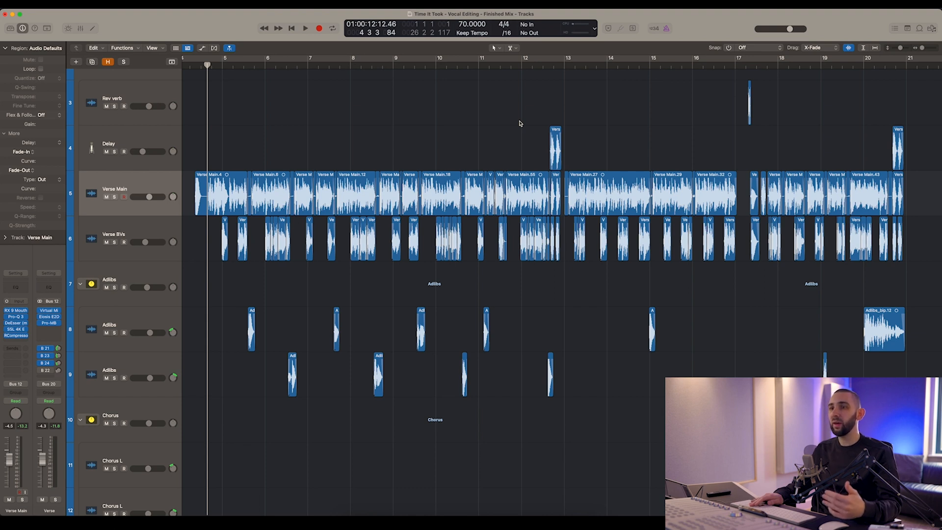
key(super+Right)
key(super+Right)
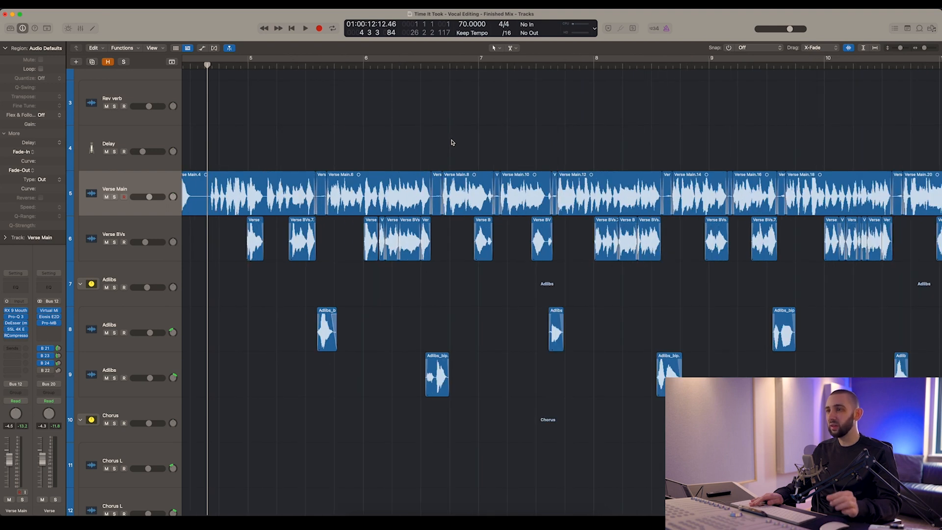
key(super+Left)
key(super+Left)
scroll(462, 136, left, 3)
scroll(555, 132, right, 12)
key(super+Left)
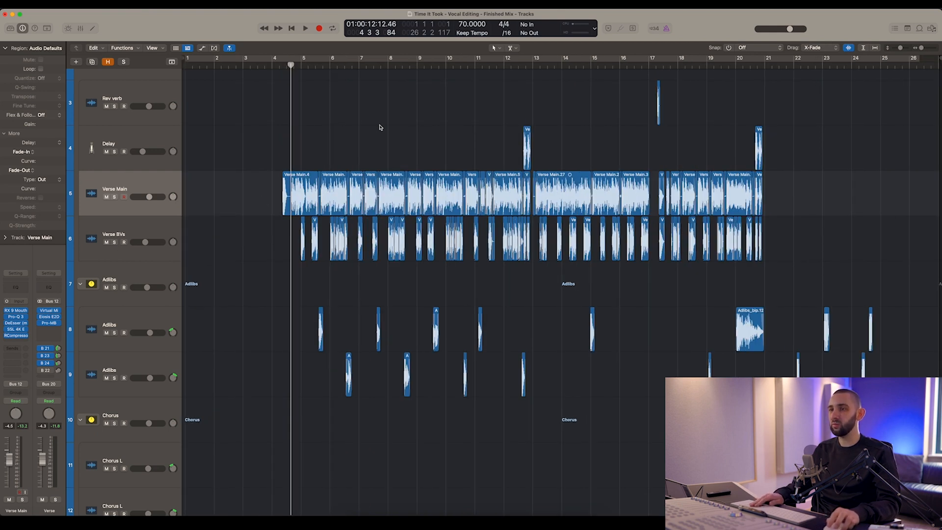
key(super+Right)
key(super+Right)
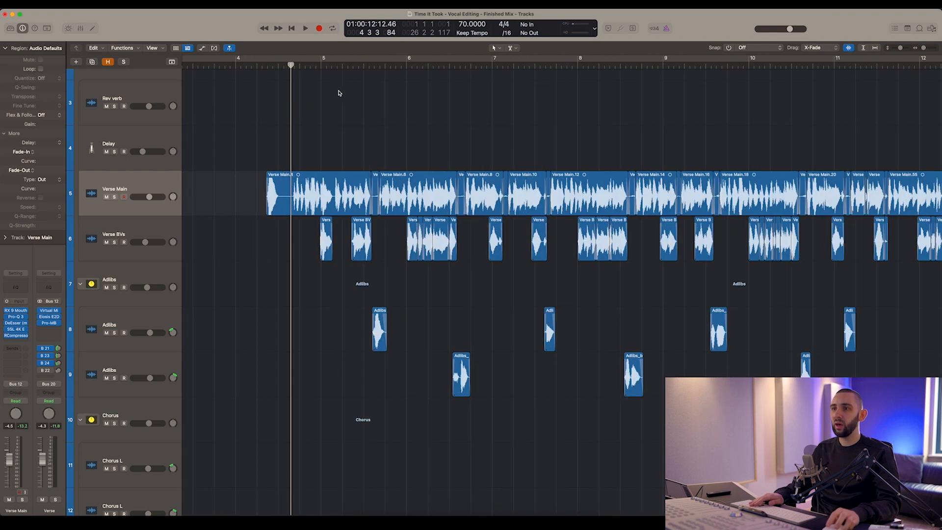
key(super+Left)
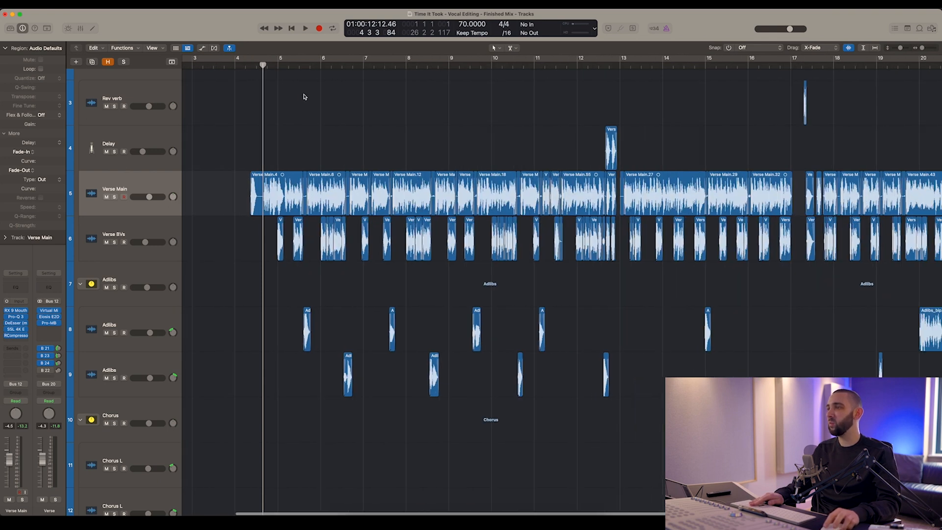
Listen to the verse around bars 7 and 8 for harsh sibilants, replaying from just before region Verse Main.12.
scroll(310, 100, left, 3)
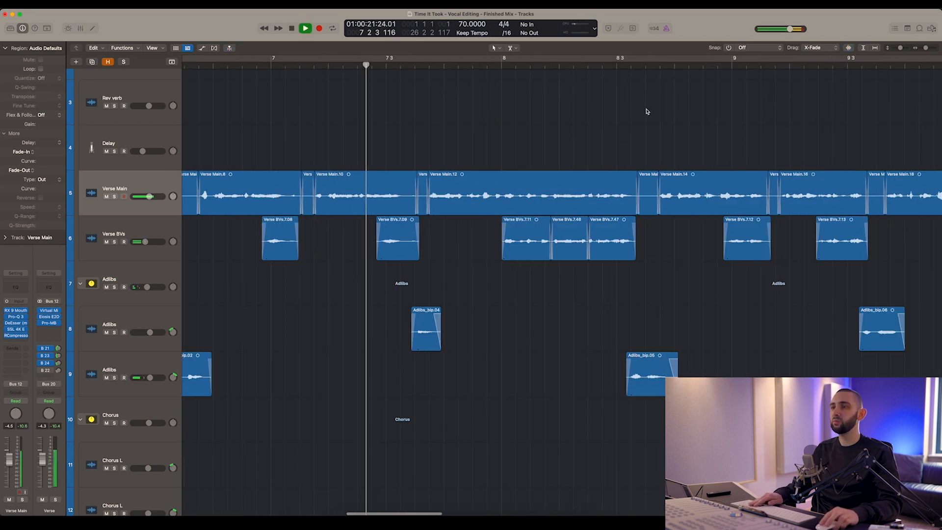
scroll(578, 115, right, 2)
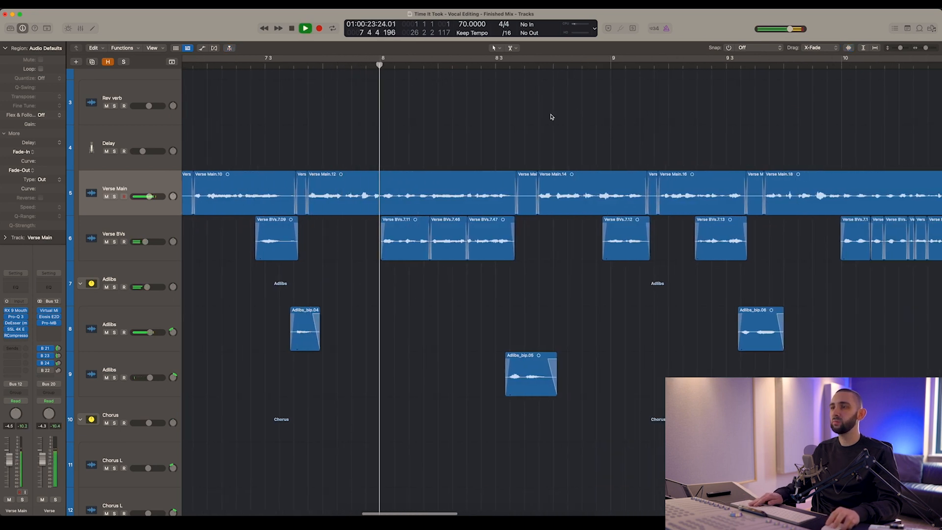
click(307, 67)
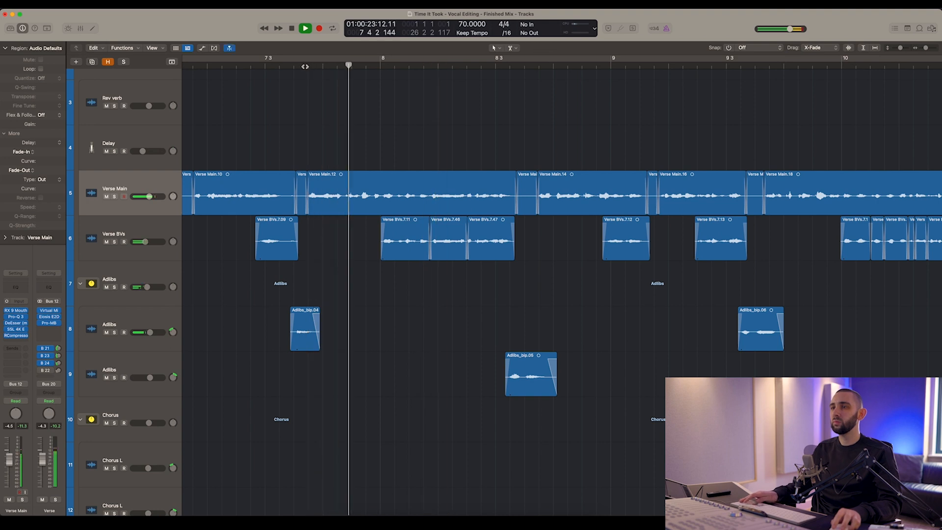
click(303, 67)
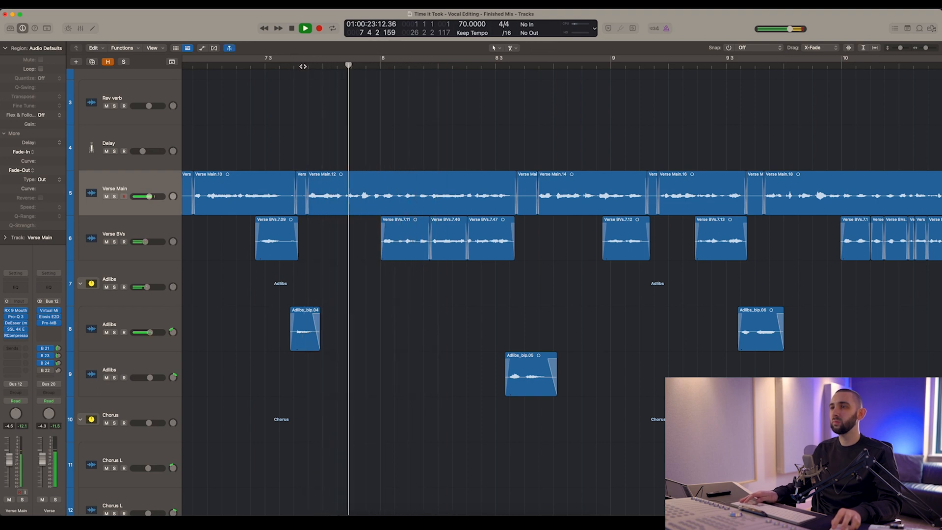
key(space)
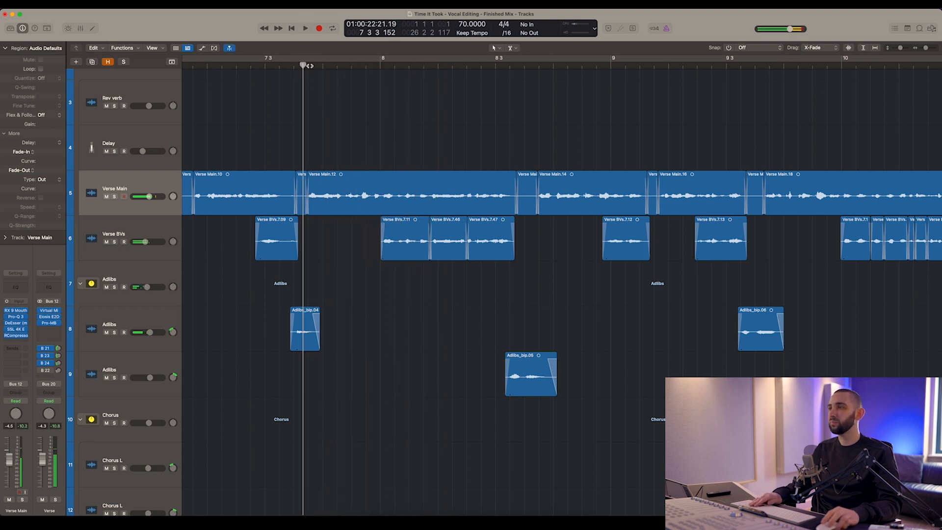
Turn on waveform zoom and select region Verse Main.12 for a close view of its sibilants.
click(847, 48)
key(super+Right)
key(super+Right)
key(super+Right)
key(super+Right)
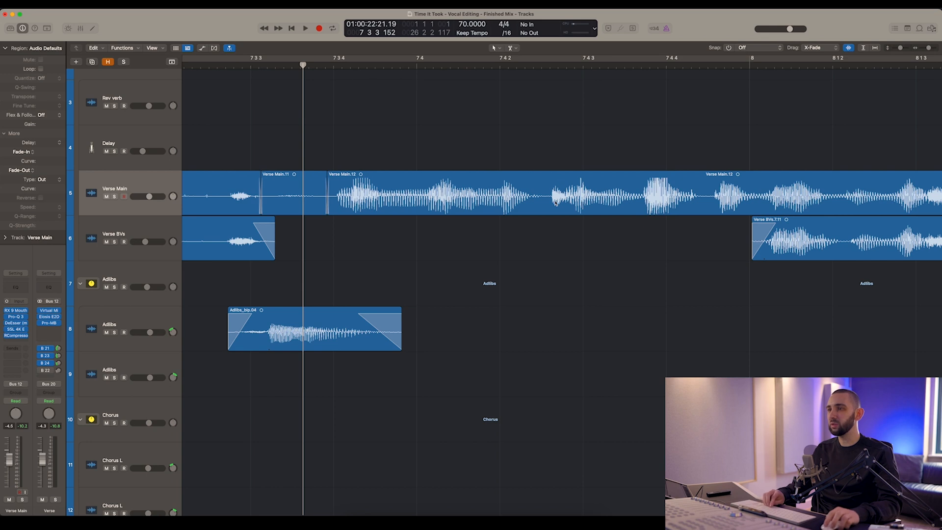
click(555, 202)
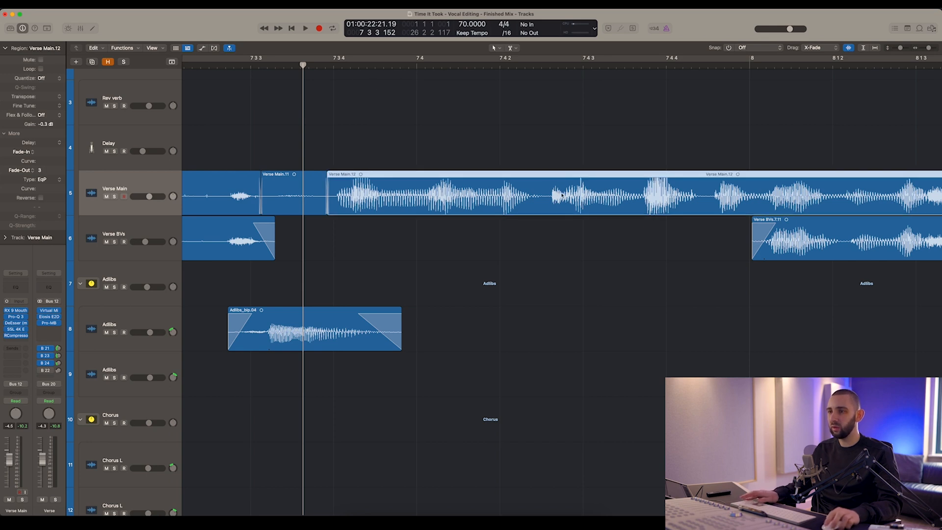
Play the passage leading through the opening of Verse Main.12 and place the playhead at 7 3 2 184.
key(space)
scroll(561, 197, right, 2)
key(space)
key(space)
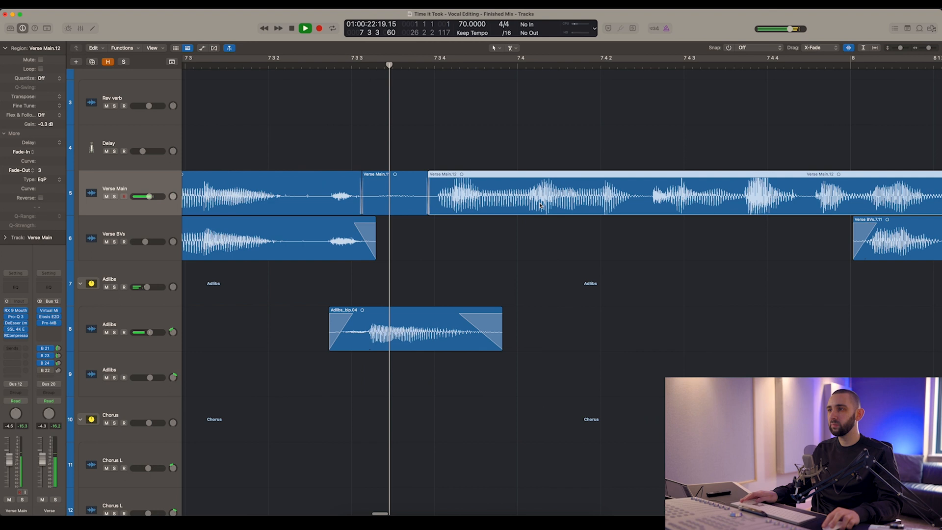
key(space)
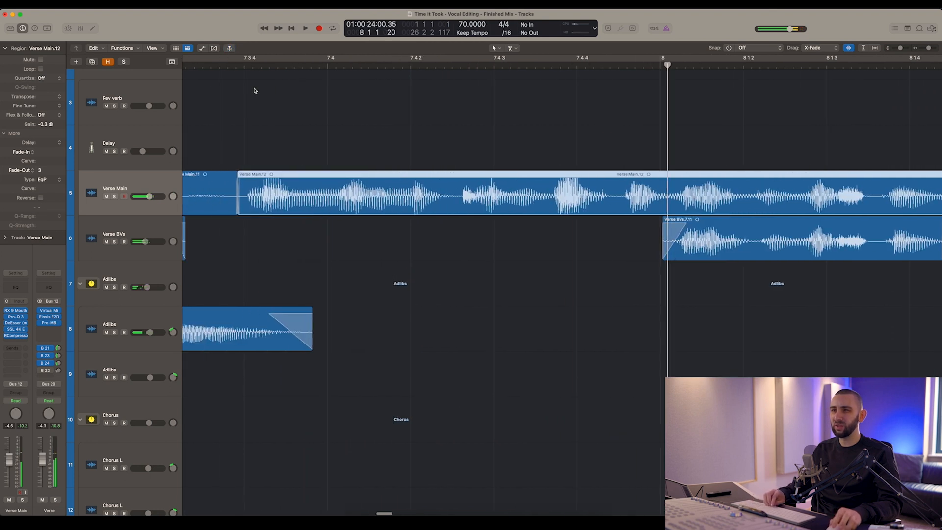
scroll(254, 90, left, 3)
click(210, 65)
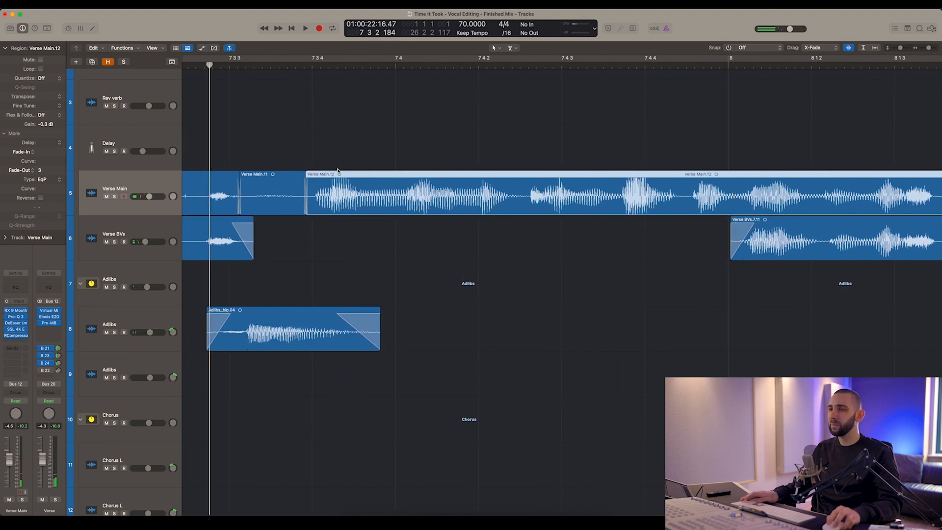
Play from 7 3 2 184 into bar 8 to locate the sibilants inside region Verse Main.12.
key(space)
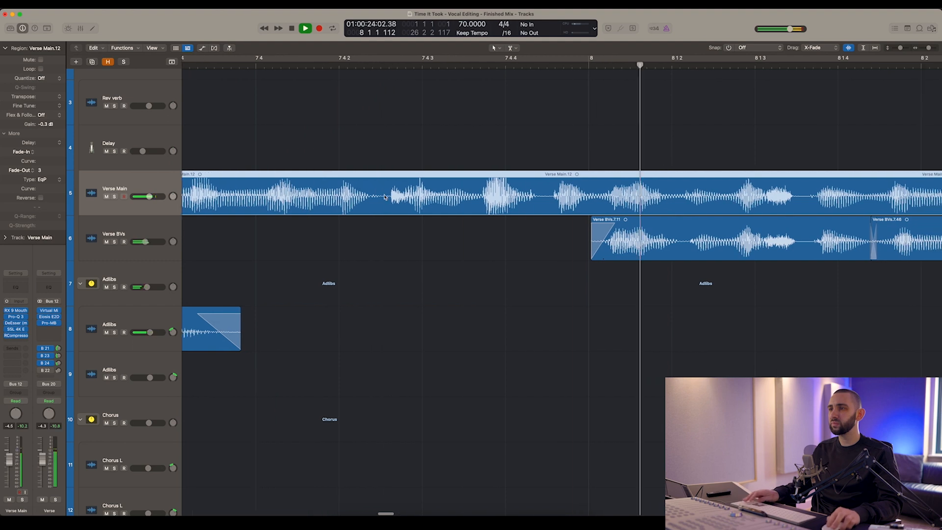
key(space)
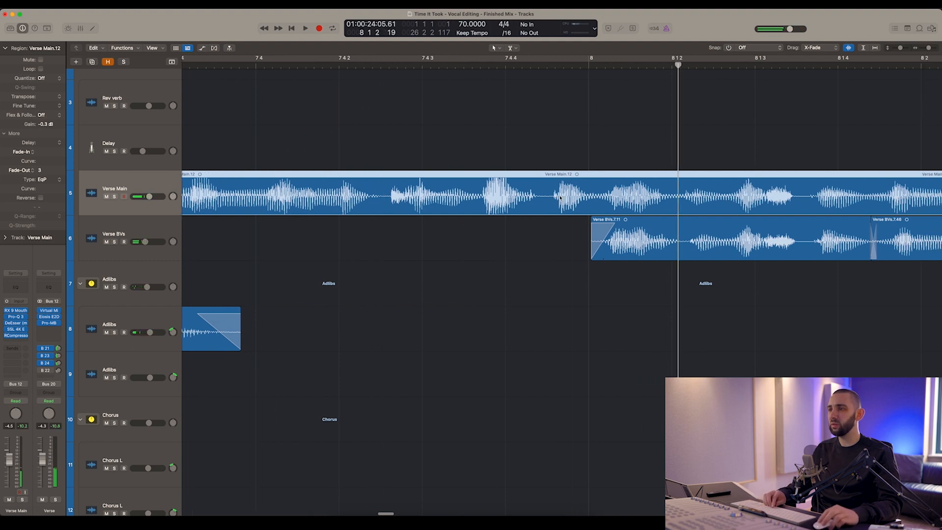
click(550, 168)
scroll(408, 204, left, 1)
Split Verse Main.12 at the sibilant after 7 4 2, fade in the new region by 28 and set Verse Main.12's fade-out to 2.
click(417, 203)
key(space)
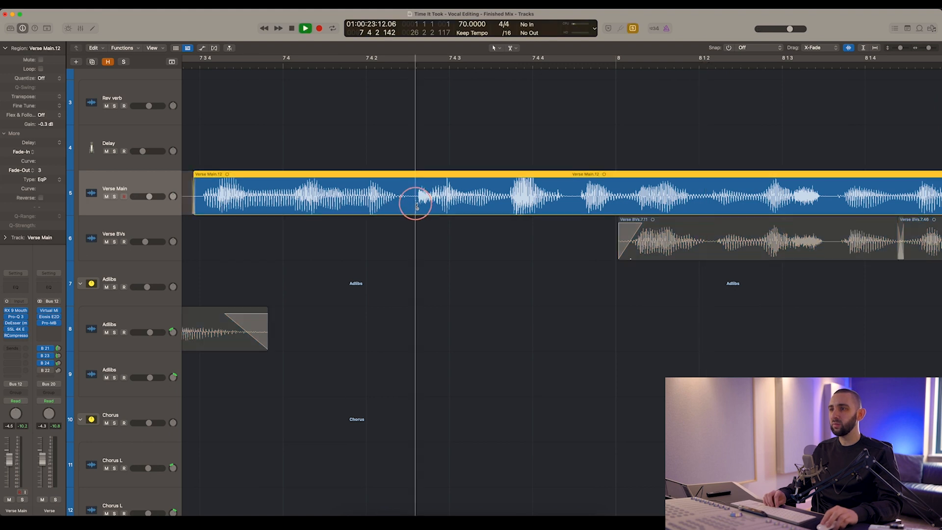
click(417, 206)
key(space)
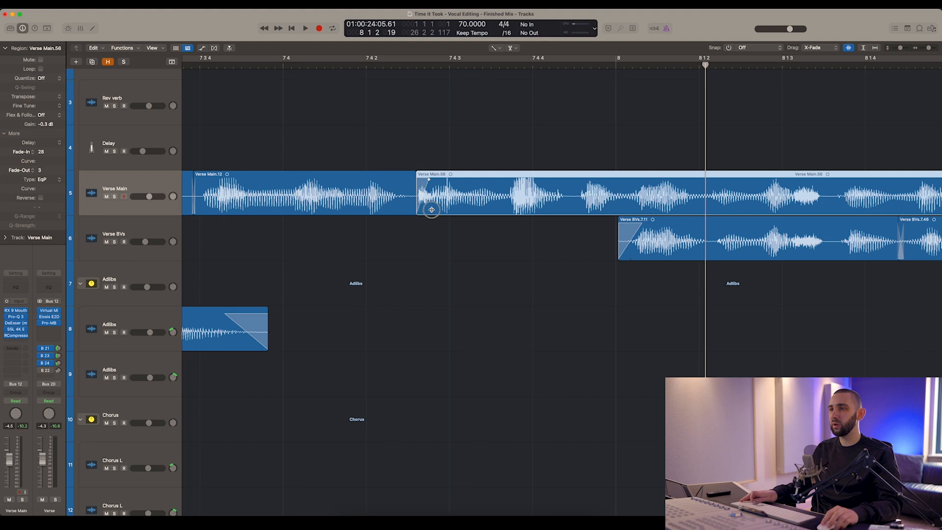
click(292, 188)
drag(50, 169, 50, 164)
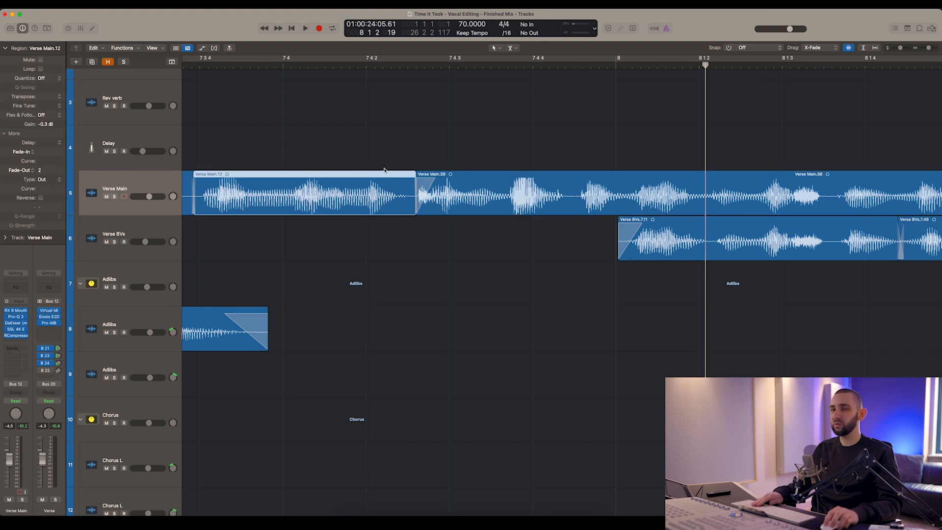
Play the passage from beat 7 3 across the new cut to hear the softened sibilant in context.
click(377, 150)
key(super+Left)
key(super+Left)
key(super+Left)
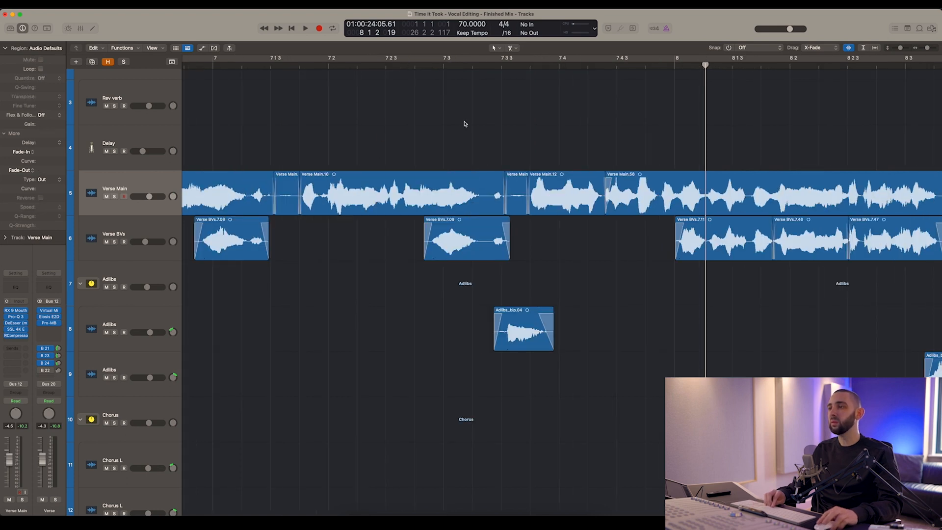
scroll(427, 106, right, 5)
click(359, 63)
scroll(410, 122, right, 3)
key(space)
key(super+Right)
scroll(432, 182, right, 5)
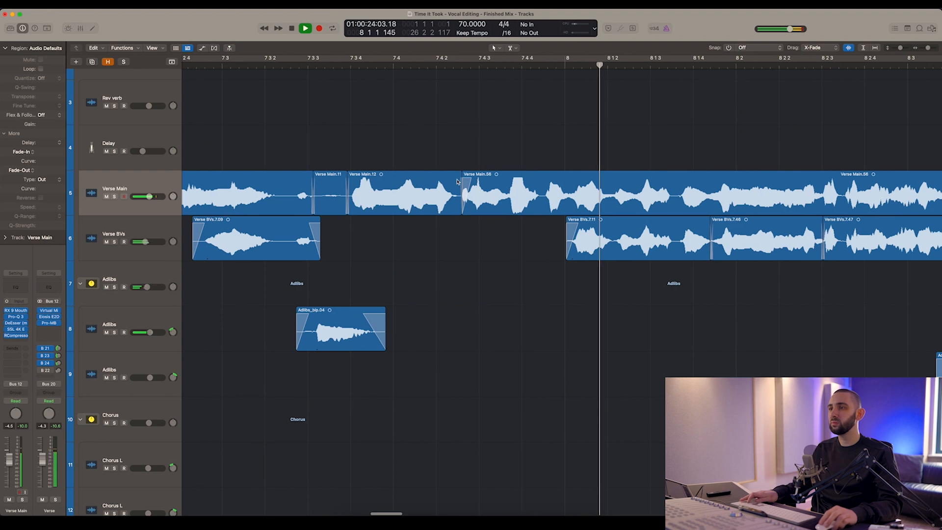
Lengthen Verse Main.56's fade-in to 53 and replay the passage.
drag(472, 179, 474, 179)
key(space)
key(space)
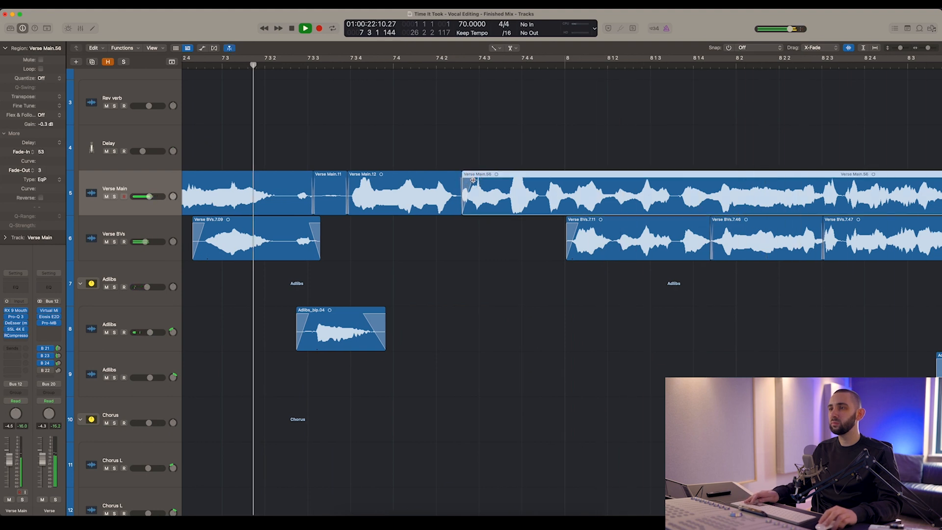
Bend Verse Main.56's fade-in curve to -5, play the passage again and return the playhead to the start of 7 3.
key(super+Right)
scroll(457, 199, right, 3)
scroll(455, 198, right, 4)
drag(558, 191, 557, 190)
key(space)
key(space)
scroll(539, 202, right, 4)
click(465, 238)
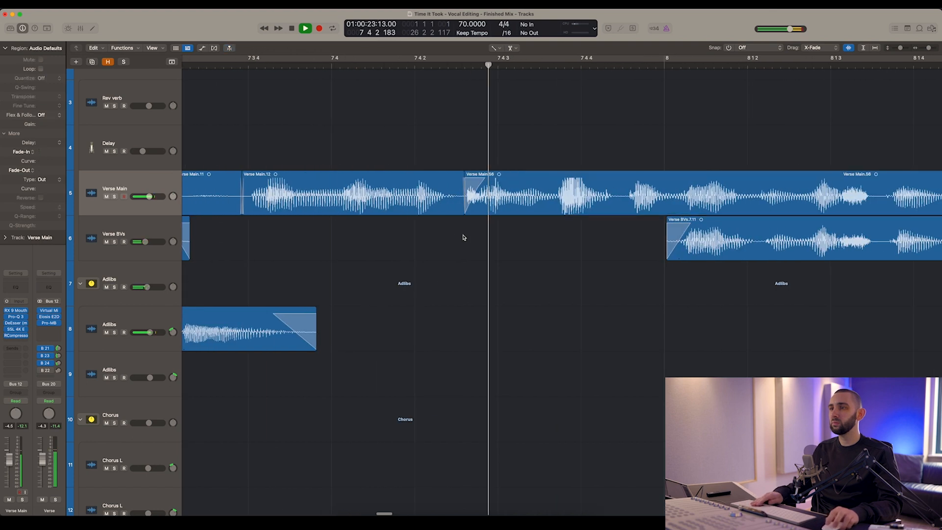
key(super+Left)
key(super+Left)
key(space)
click(414, 65)
Split Verse Main.56 at 7 4 3 173 before the next harsh sound and again midway between 7 4 4 and bar 8.
key(super+Right)
key(super+Right)
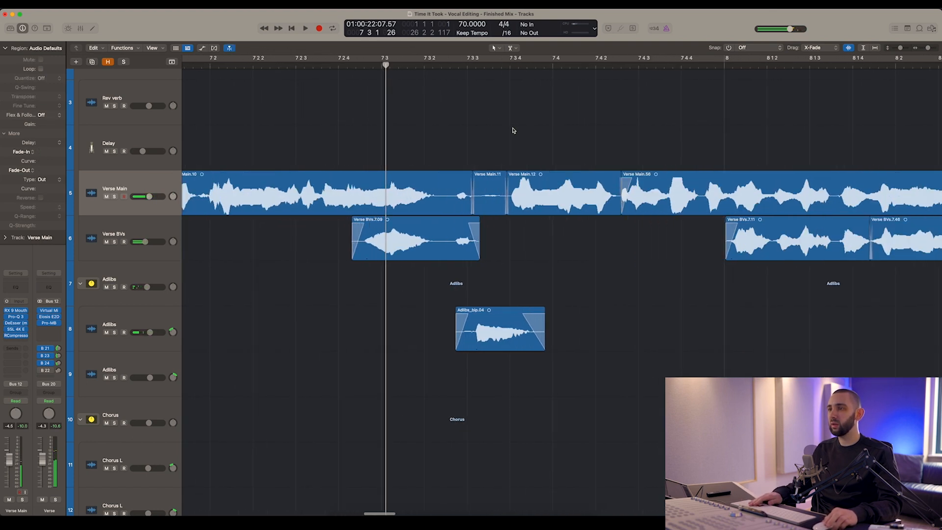
key(super+Right)
scroll(568, 199, right, 5)
click(568, 198)
click(568, 199)
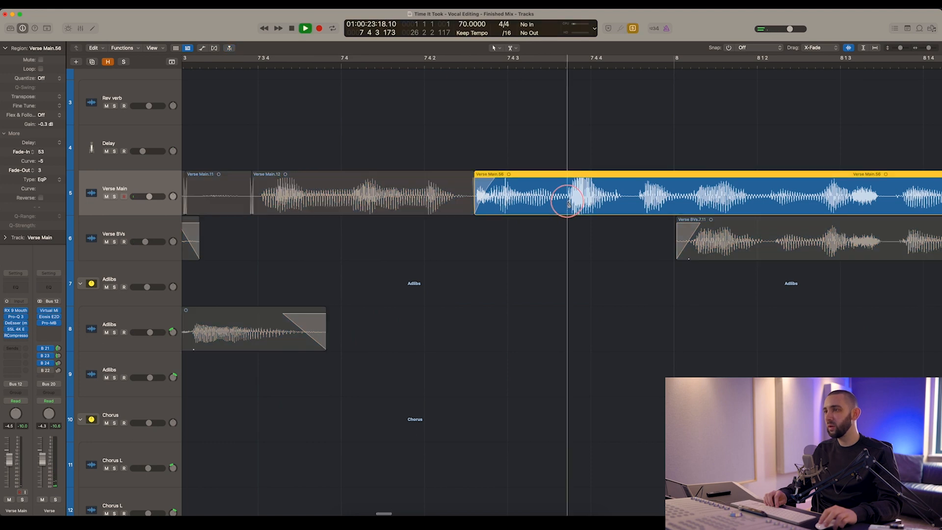
super+click(635, 206)
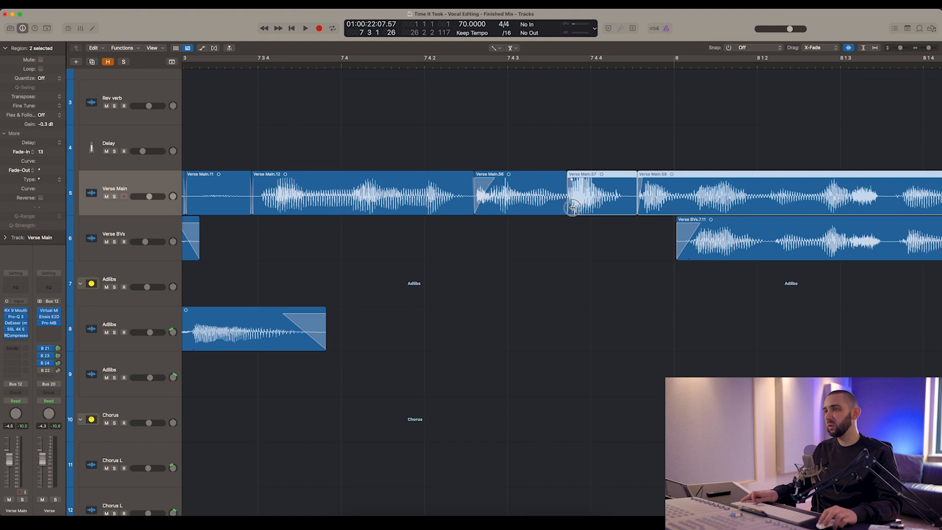
Set fade-ins of 14 on Verse Main.57 and Verse Main.58, and fade-outs of 2 on Verse Main.56 and Verse Main.57.
click(550, 207)
shift+click(591, 206)
drag(55, 172, 54, 167)
Play the passage through the newly faded regions in context, restarting it from around 7 3 3.
key(super+Left)
key(super+Left)
key(super+Left)
click(415, 111)
click(223, 67)
key(space)
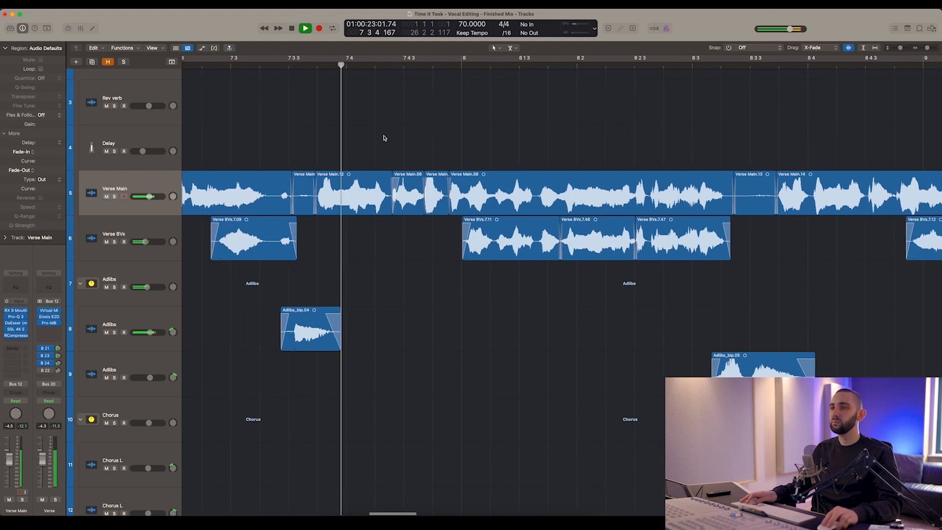
click(290, 67)
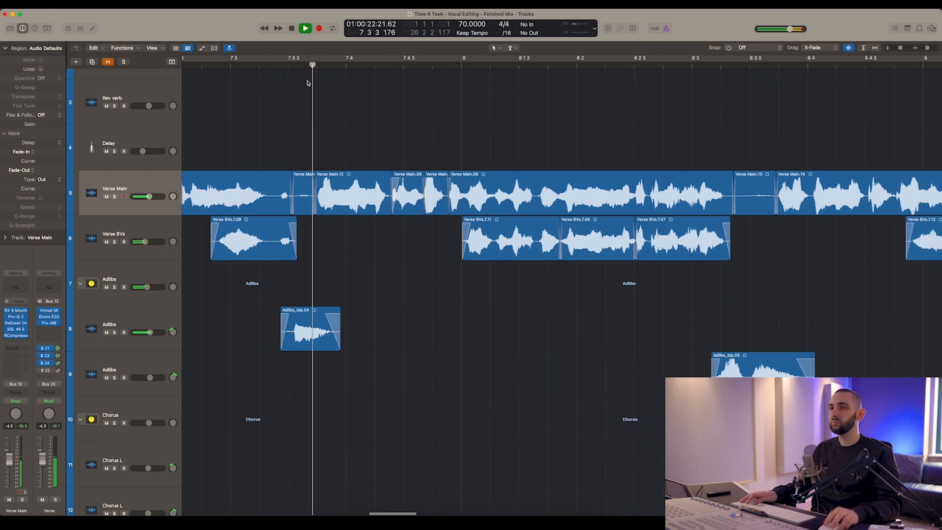
click(296, 67)
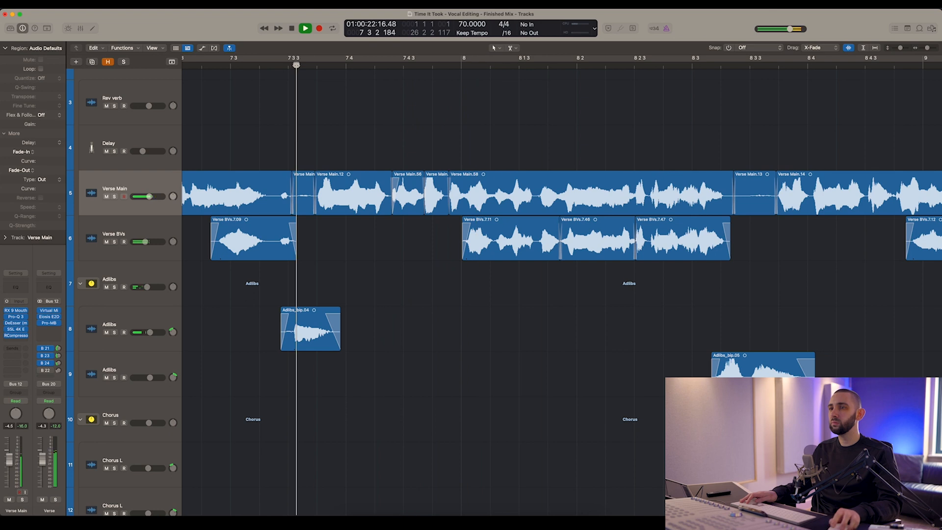
Solo the Verse Main track and replay the passage up to bar 8.
key(s)
click(280, 67)
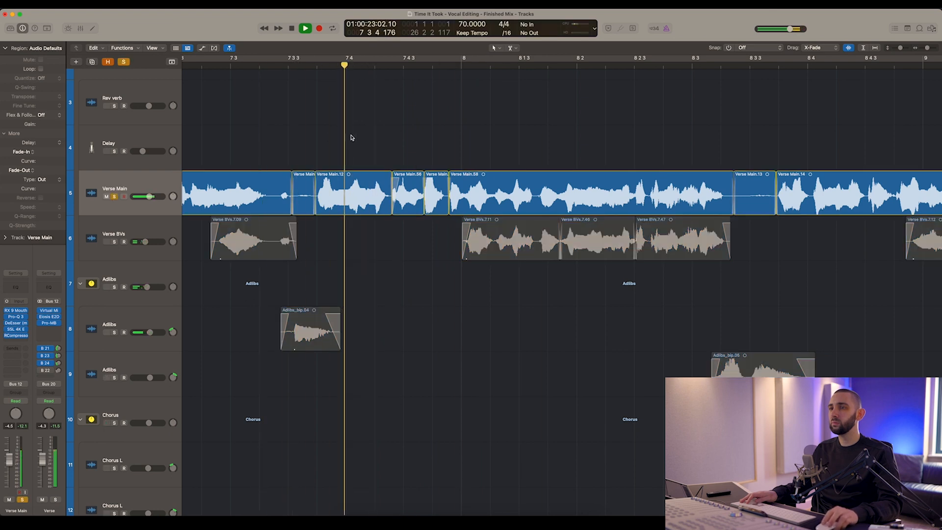
key(space)
Check the fades on regions Verse Main.57 and Verse Main.56 with the Fade tool, then return to the Pointer tool.
key(super+Right)
key(t)
key(a)
click(416, 188)
click(385, 187)
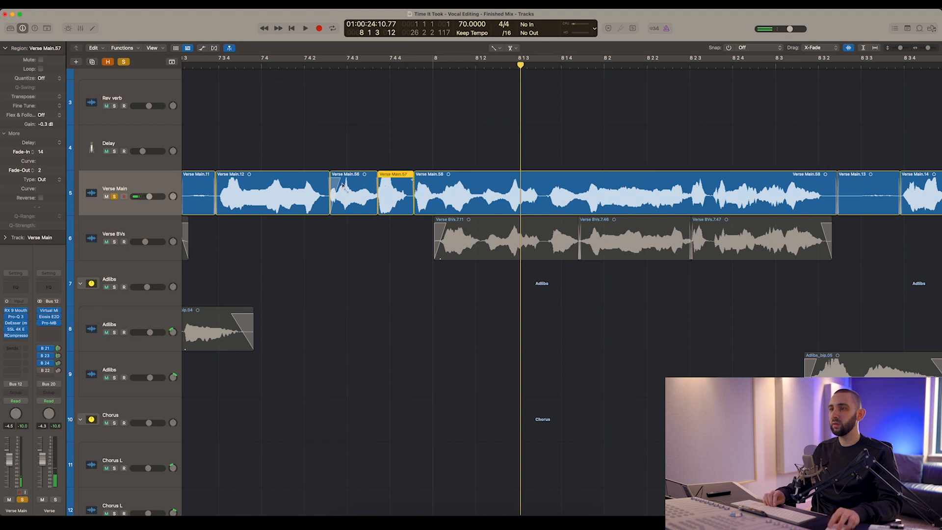
click(336, 185)
key(t)
key(t)
Replay the soloed vocal repeatedly from around 7 3 3 through the new cuts, then turn the solo off.
scroll(346, 187, left, 4)
click(244, 65)
key(space)
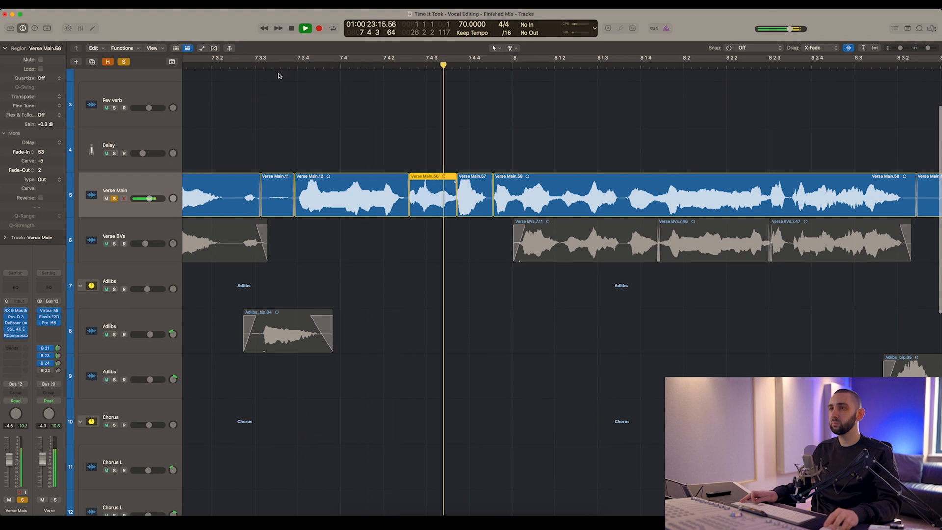
click(271, 65)
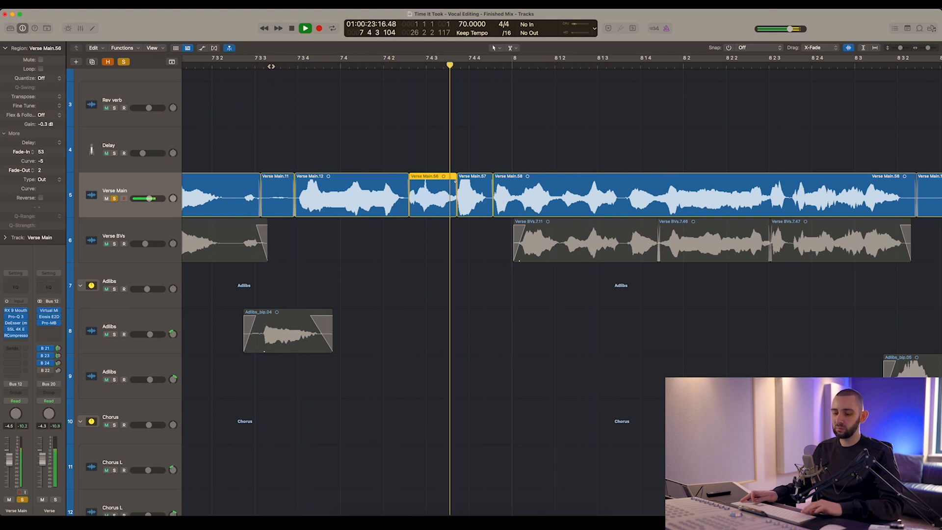
key(space)
click(330, 109)
scroll(251, 85, left, 3)
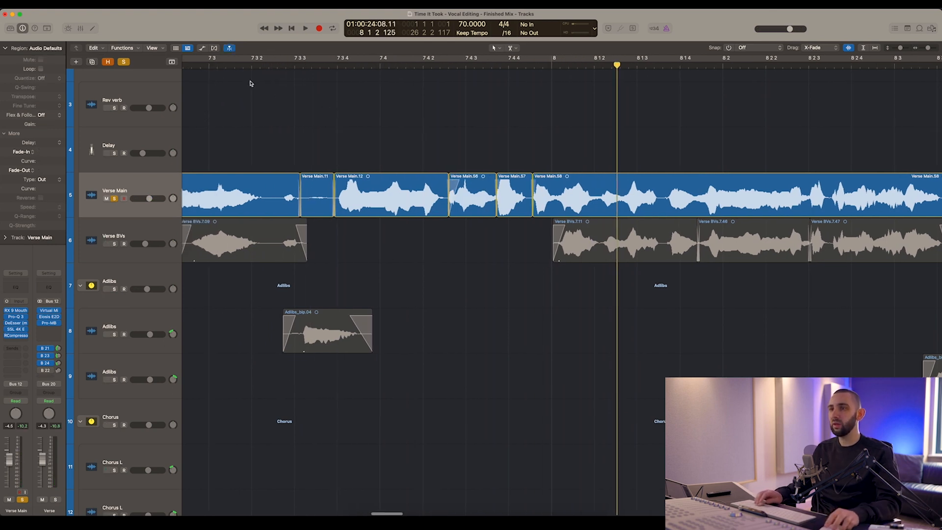
click(267, 65)
key(space)
scroll(290, 110, right, 1)
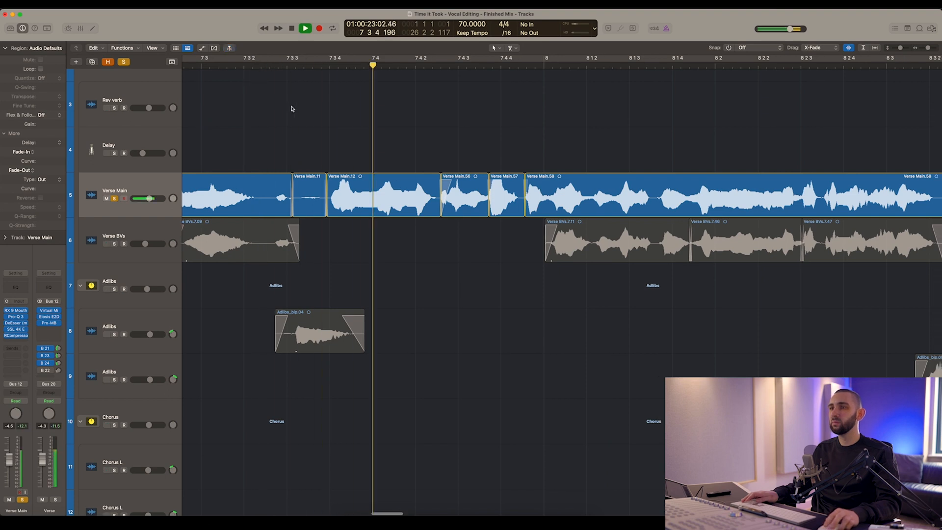
click(292, 64)
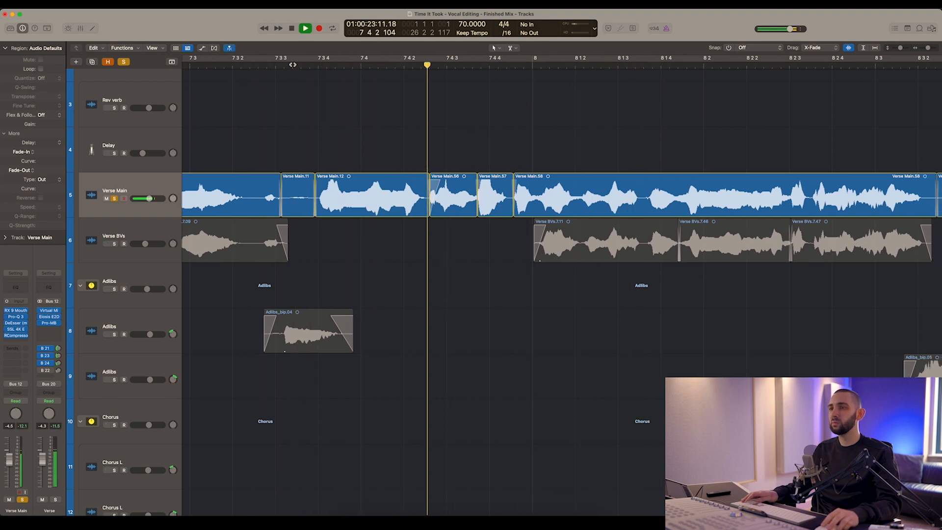
key(space)
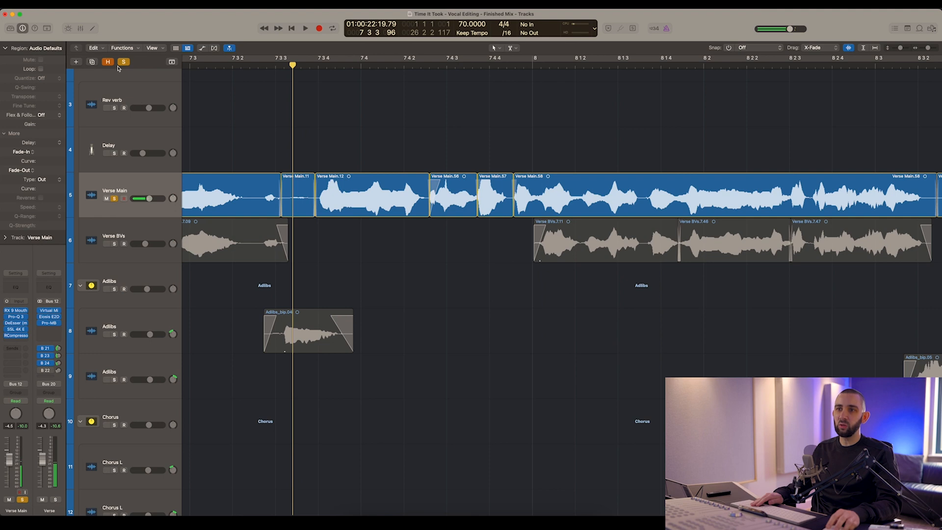
click(123, 62)
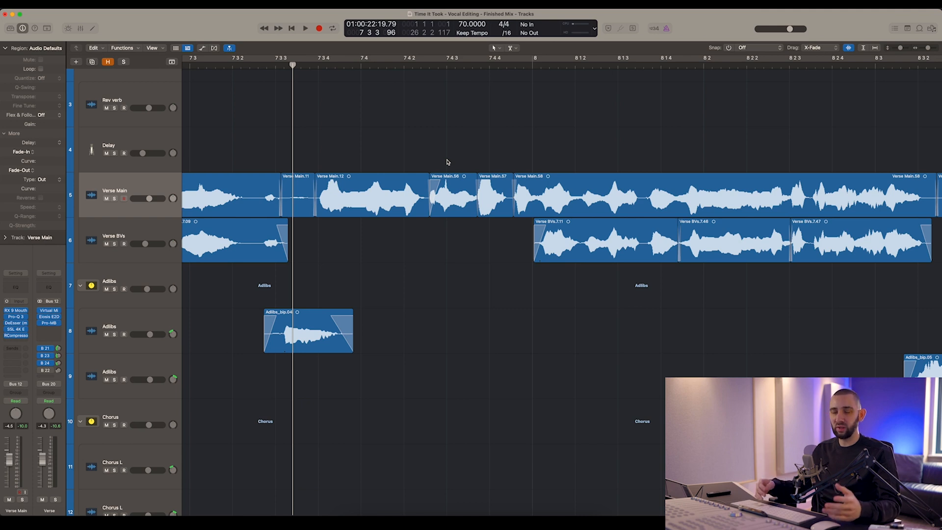
Step through regions Verse Main.12, Verse Main.56, Verse Main.57 and Verse Main.58 one by one to review the cuts, then deselect.
click(537, 206)
click(487, 203)
click(523, 203)
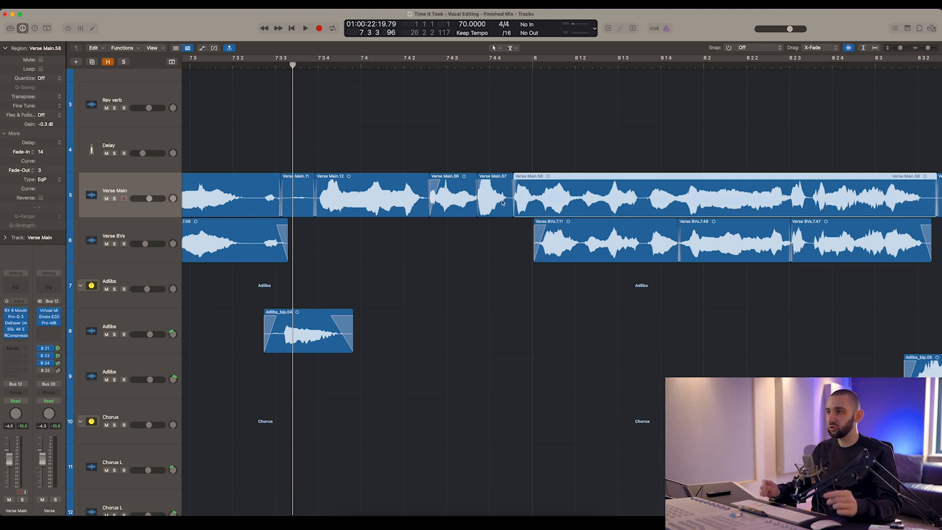
click(492, 202)
click(450, 198)
click(406, 198)
click(443, 202)
click(490, 204)
click(525, 204)
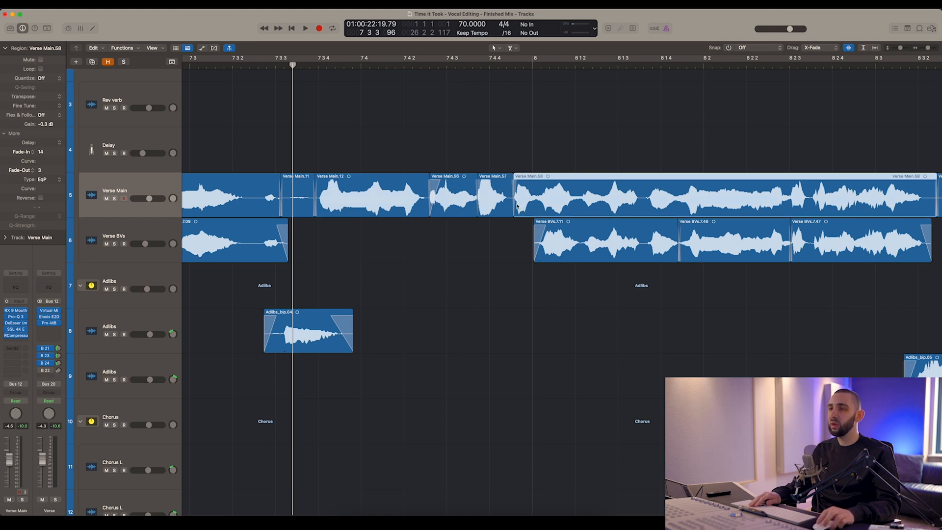
click(464, 215)
click(438, 234)
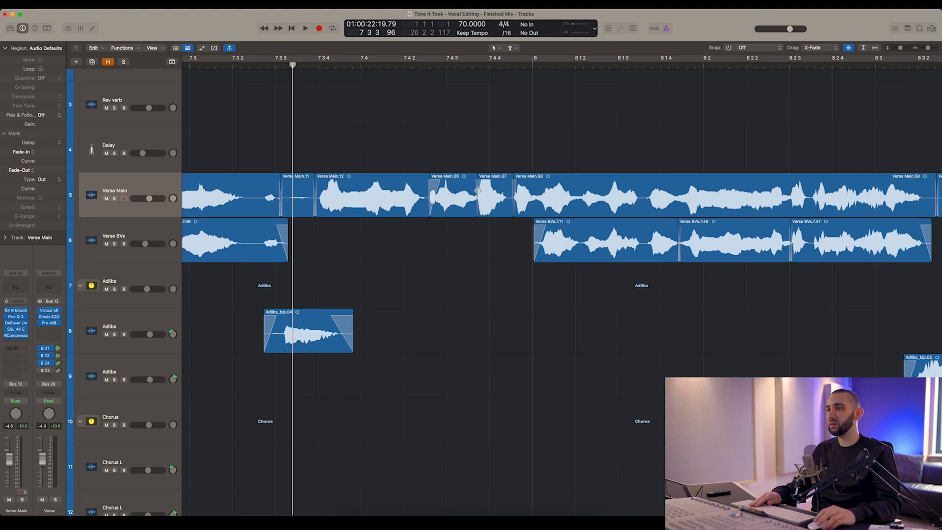
Examine the faded starts of Verse Main.56, Verse Main.57 and Verse Main.58 up close alongside the instrumental.
scroll(323, 153, up, 3)
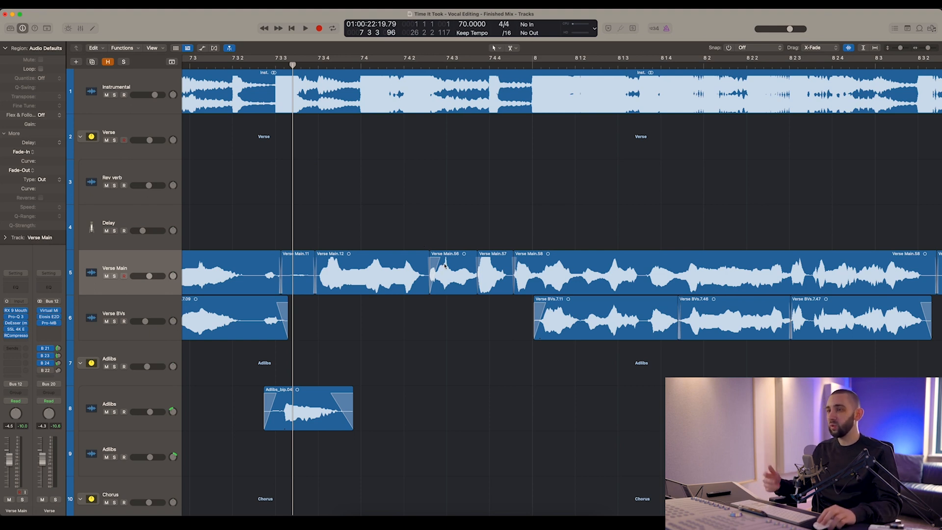
scroll(542, 235, right, 5)
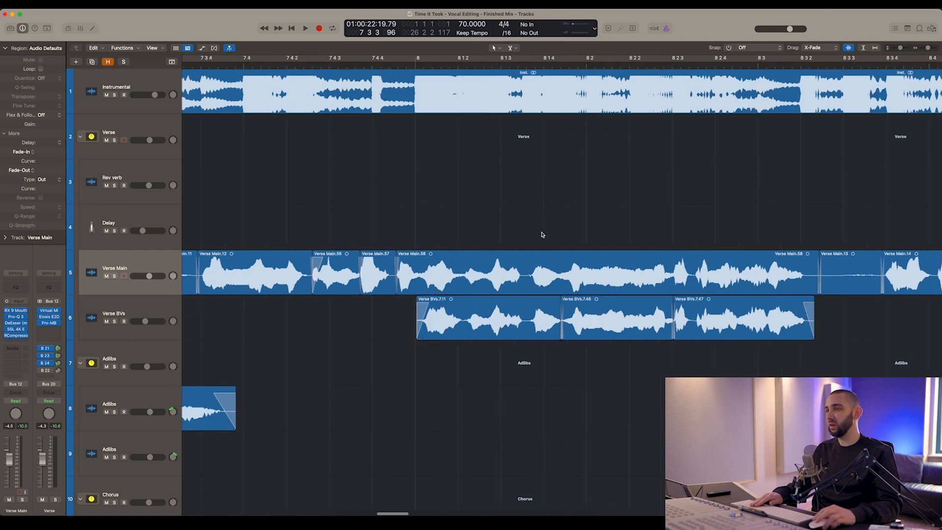
key(super+Right)
key(super+Right)
key(super+Left)
scroll(520, 239, left, 5)
scroll(520, 240, left, 1)
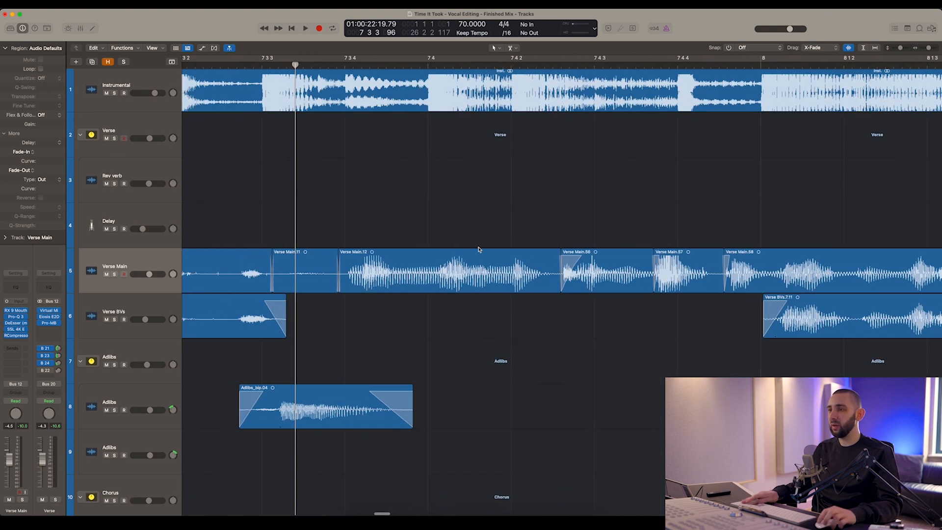
scroll(562, 298, right, 6)
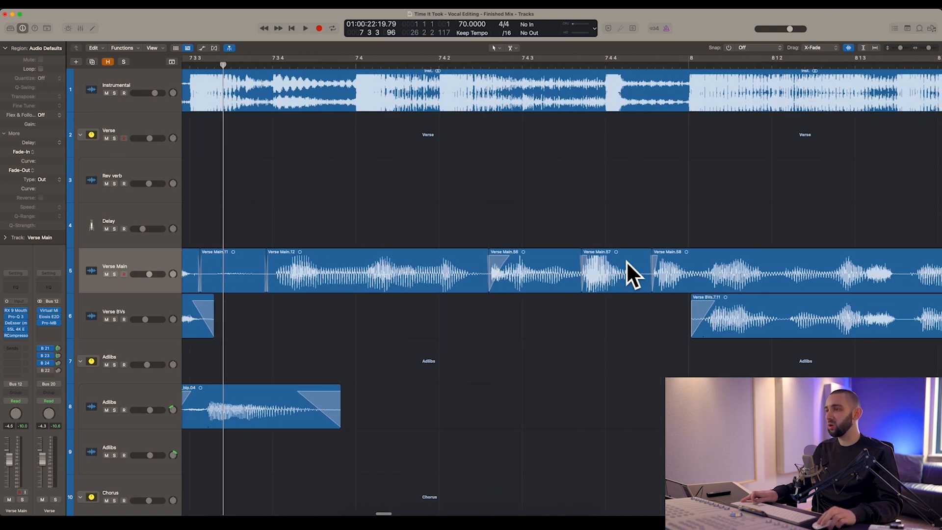
scroll(589, 268, right, 7)
scroll(561, 266, right, 1)
click(468, 274)
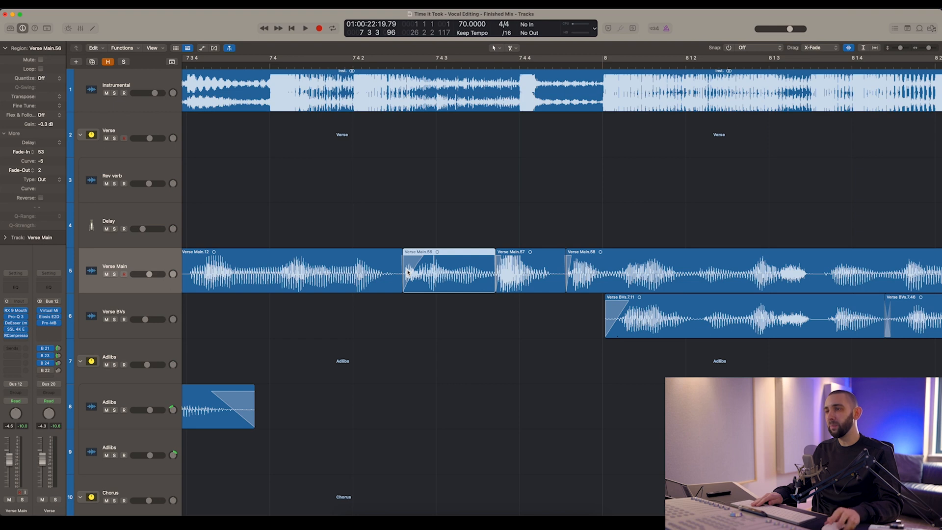
click(420, 227)
scroll(453, 260, right, 8)
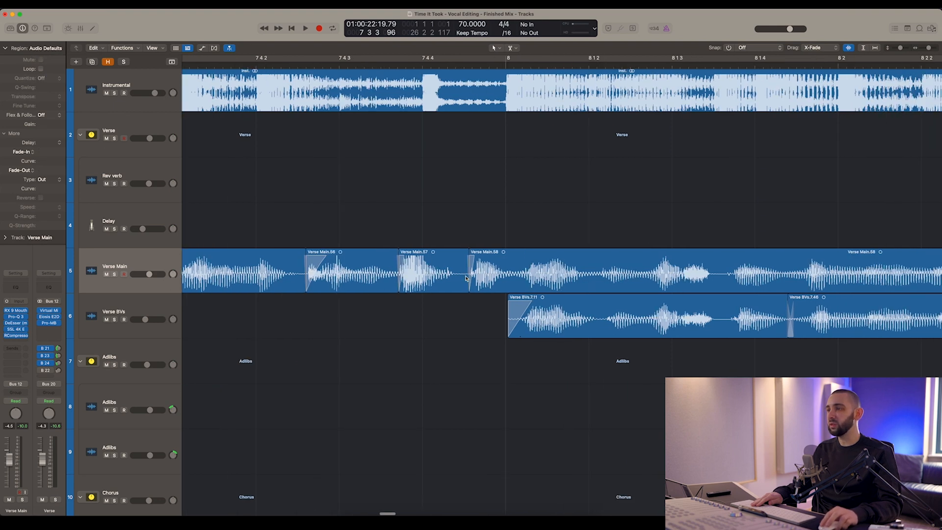
Move on to bar 8 and play the verse with the full mix, replaying from around 8 3.
scroll(466, 280, right, 10)
scroll(537, 201, right, 7)
key(super+Left)
key(super+Left)
key(super+Left)
key(super+Left)
key(super+Left)
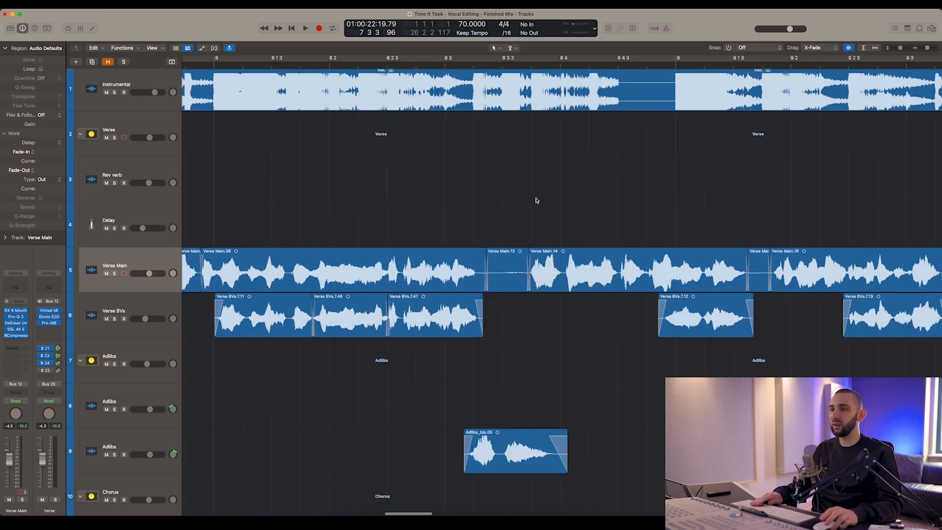
scroll(534, 202, left, 4)
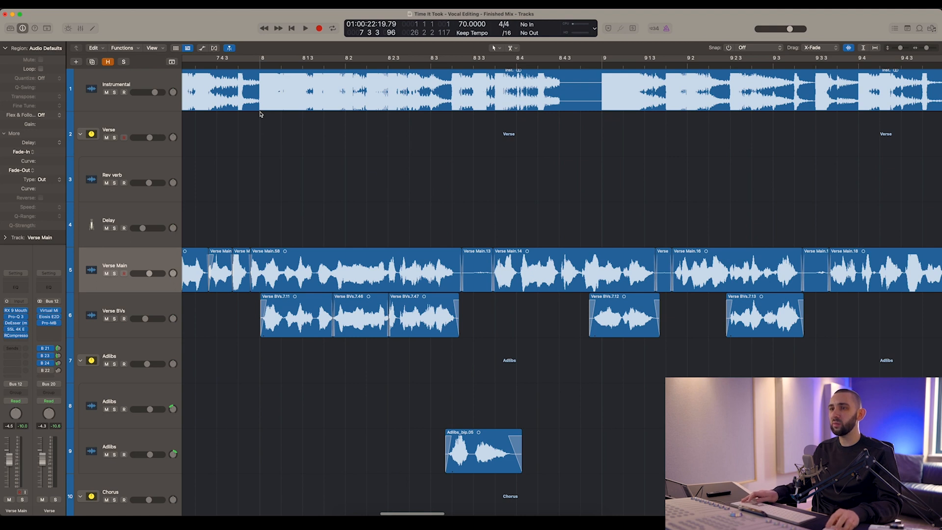
double_click(244, 66)
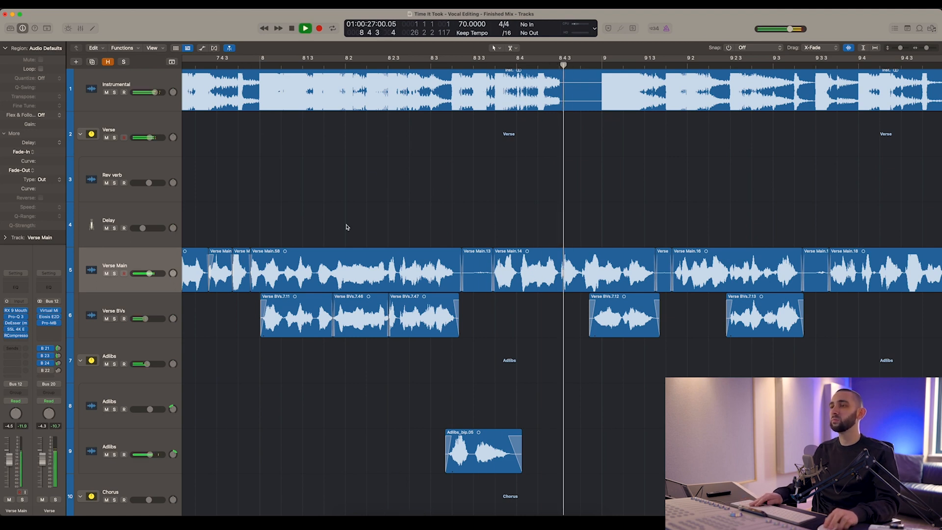
click(408, 64)
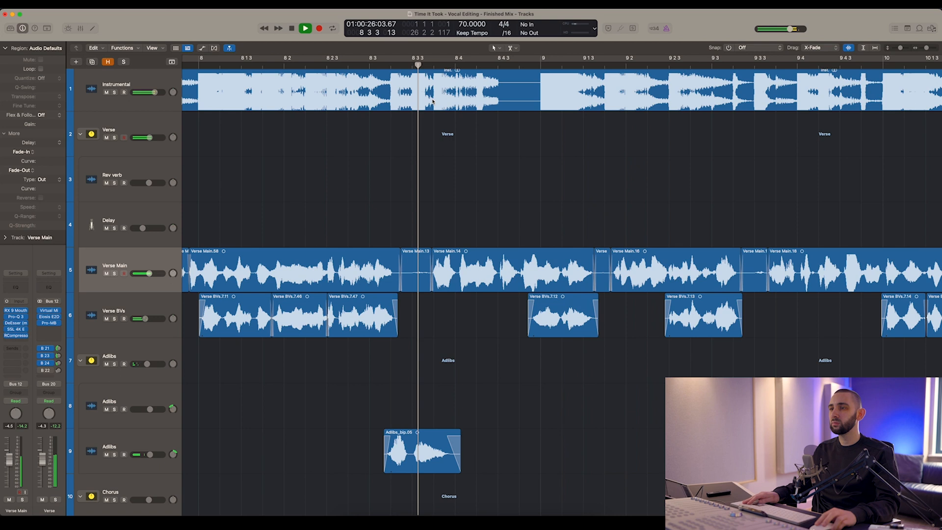
Solo the Verse Main track and listen through region Verse Main.14 to locate the harsh consonant just after 8 4 3.
scroll(423, 130, right, 1)
scroll(423, 131, right, 1)
click(114, 274)
key(space)
key(space)
key(super+Right)
key(super+Right)
key(super+Right)
key(space)
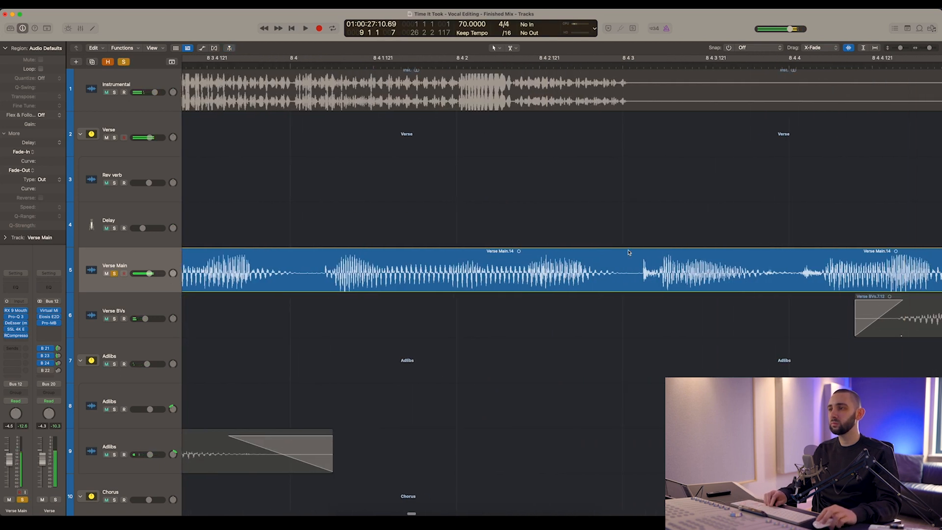
Split Verse Main.14 just after 8 4 3, fade in the new region by 17, and give Verse Main.14 a fade-out of 2.
click(641, 282)
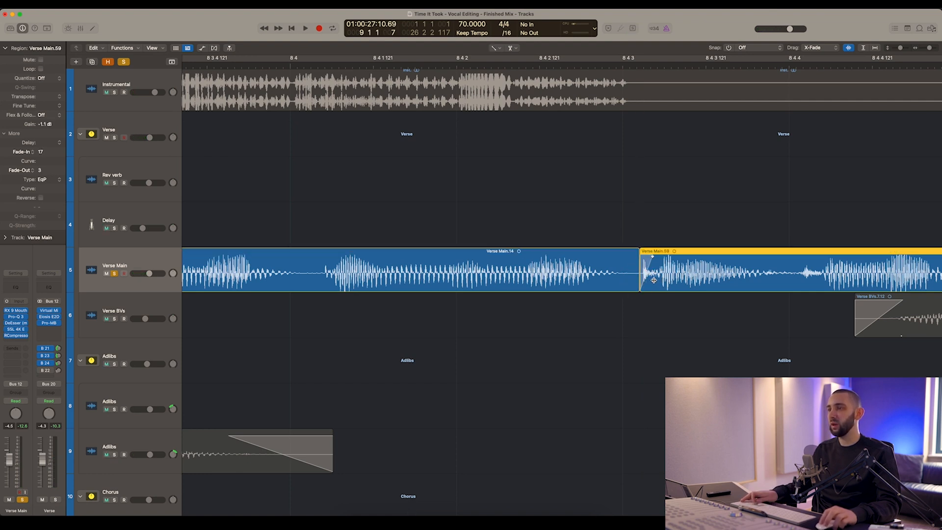
click(587, 280)
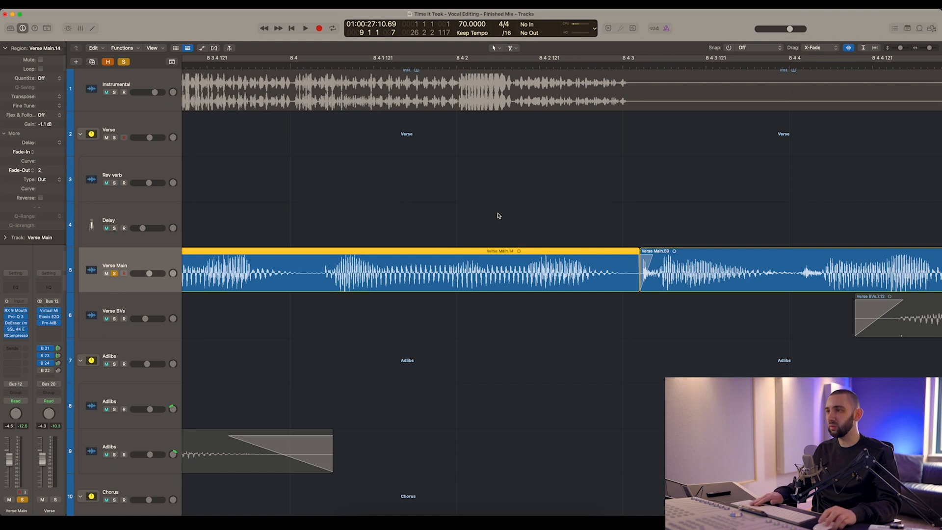
click(499, 215)
Replay the soloed vocal from around 8 3 3 through the new cut between Verse Main.14 and Verse Main.59.
scroll(506, 211, down, 10)
click(391, 65)
key(space)
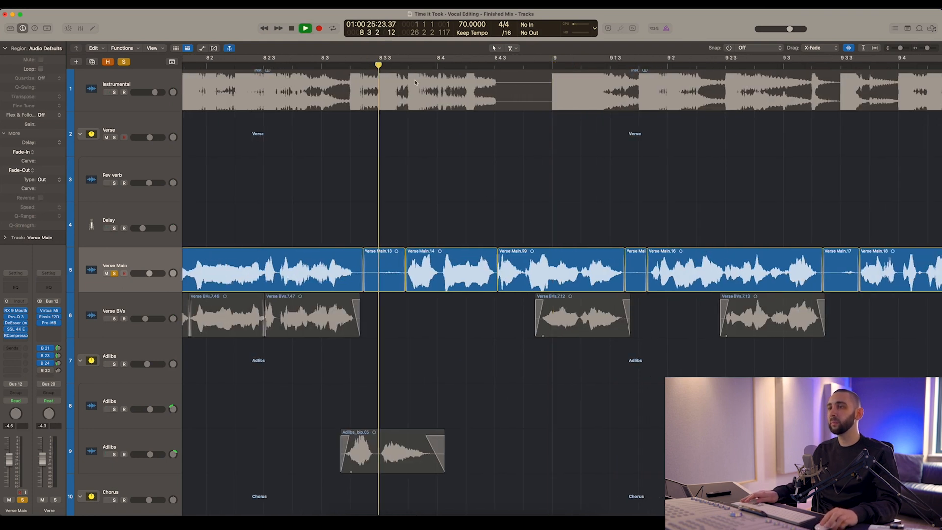
scroll(432, 118, right, 2)
click(348, 65)
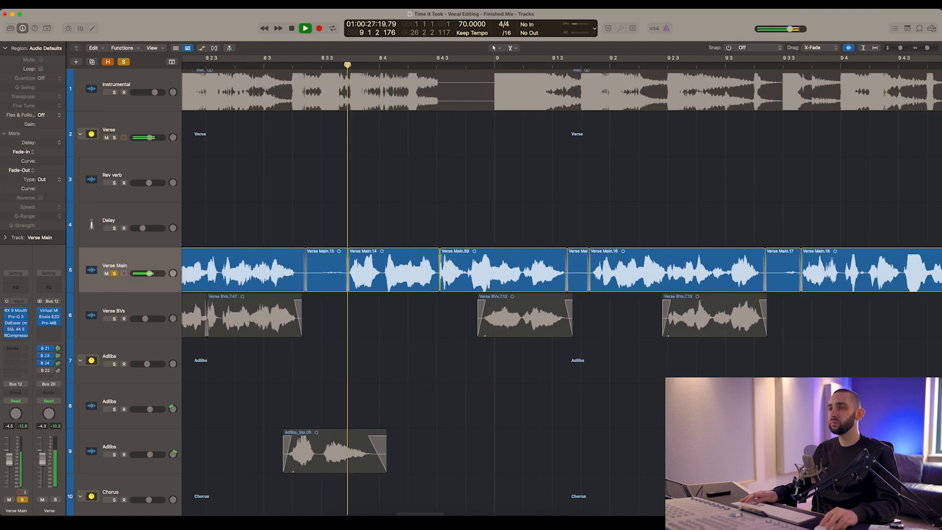
key(space)
key(space)
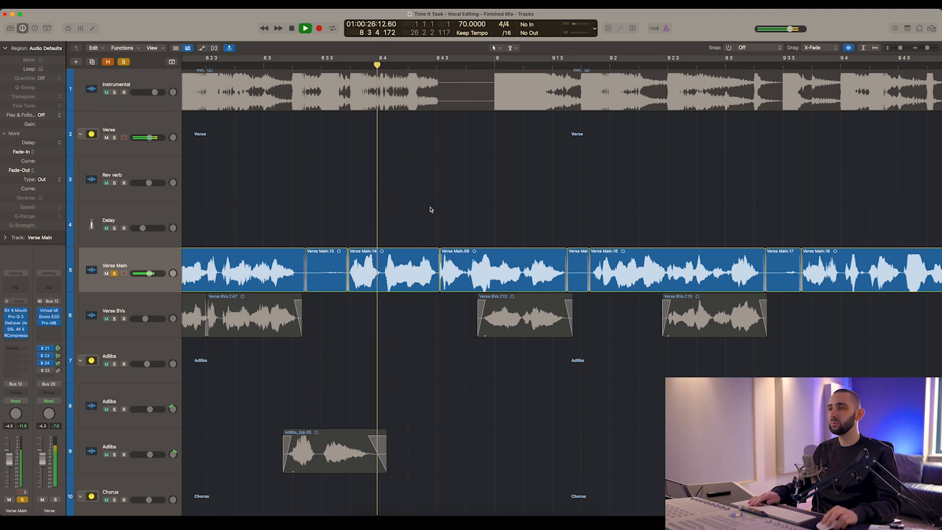
scroll(432, 211, up, 8)
scroll(463, 234, right, 2)
Remove the fade-in of Verse Main.59, play the soloed phrase from the start of Verse Main.14 for comparison, and restore the fade.
key(space)
click(515, 272)
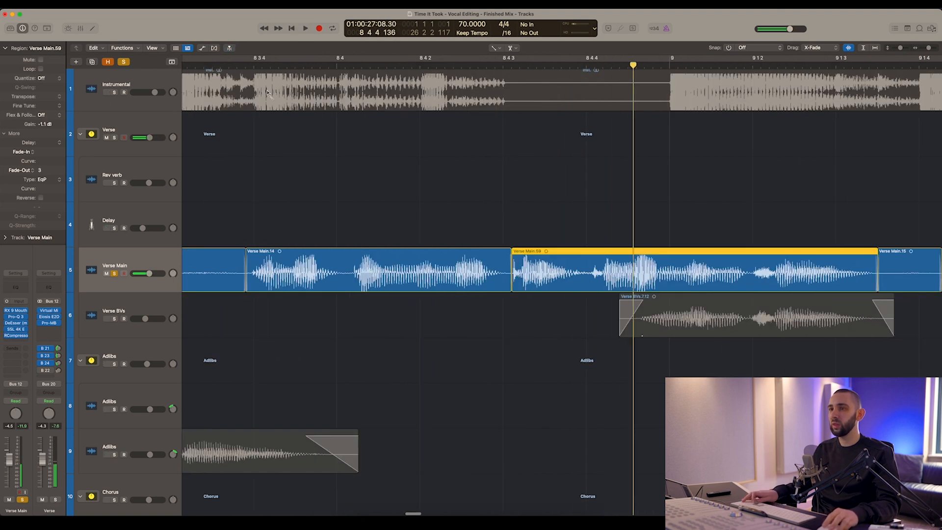
click(247, 67)
key(space)
scroll(378, 151, right, 3)
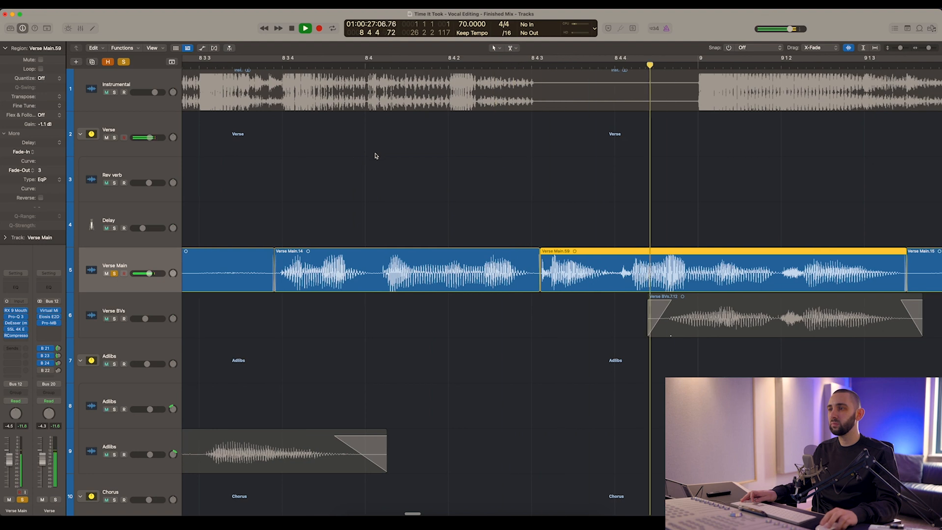
key(space)
key(Left)
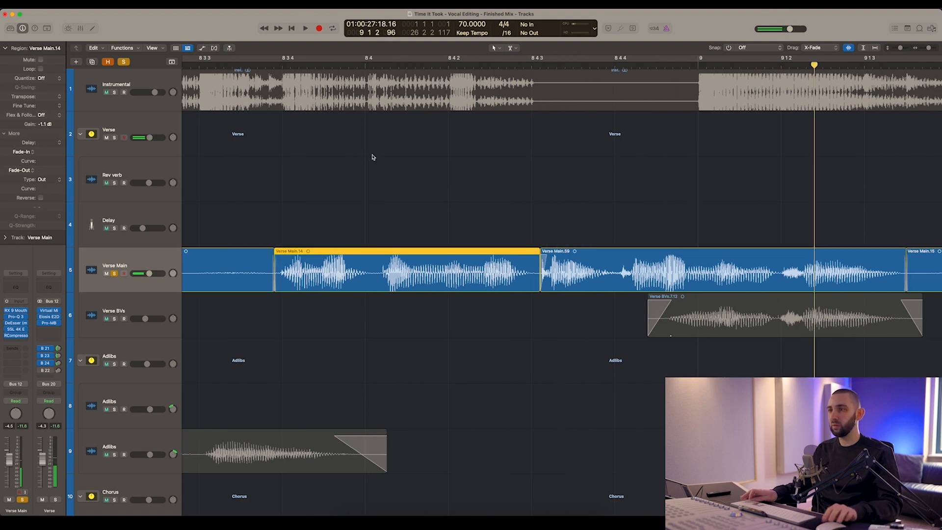
Replay the phrase with its fade in place, then lengthen the fade-in of Verse Main.59 to 20.
key(shift+space)
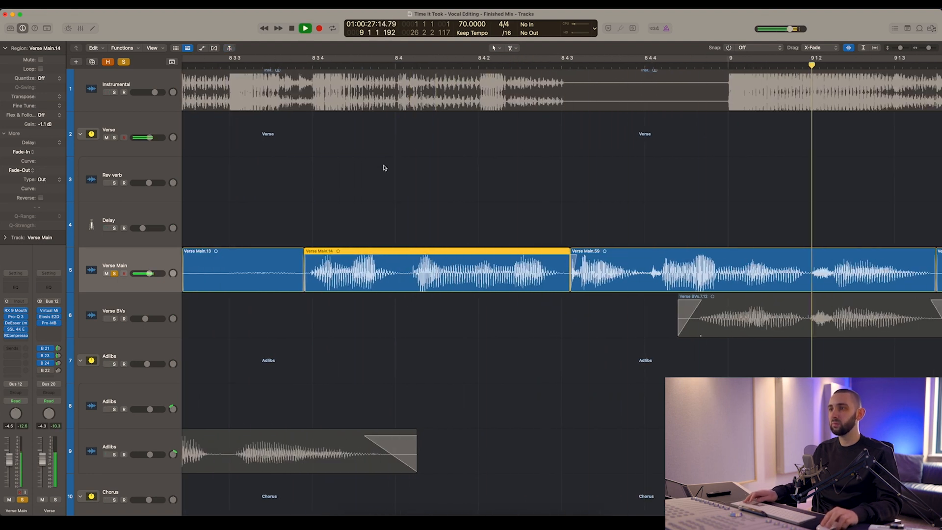
key(space)
click(492, 193)
key(super+Right)
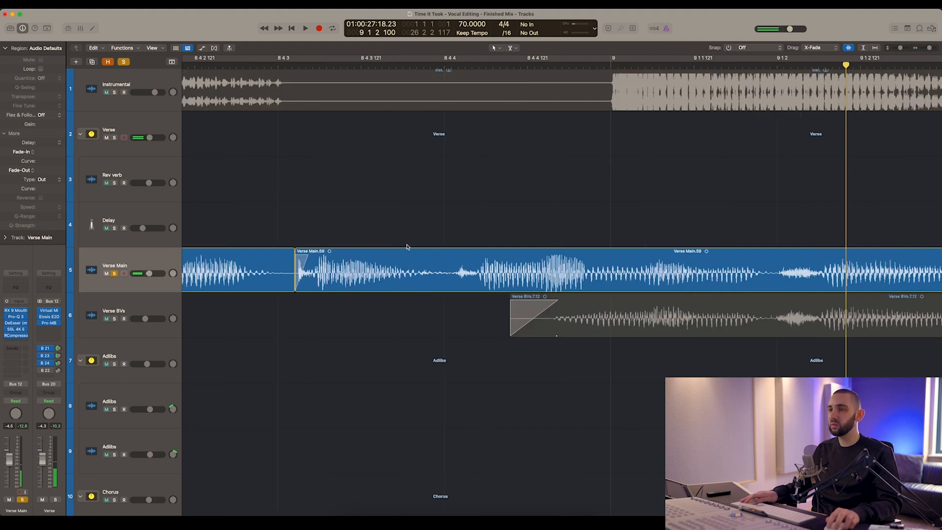
click(308, 255)
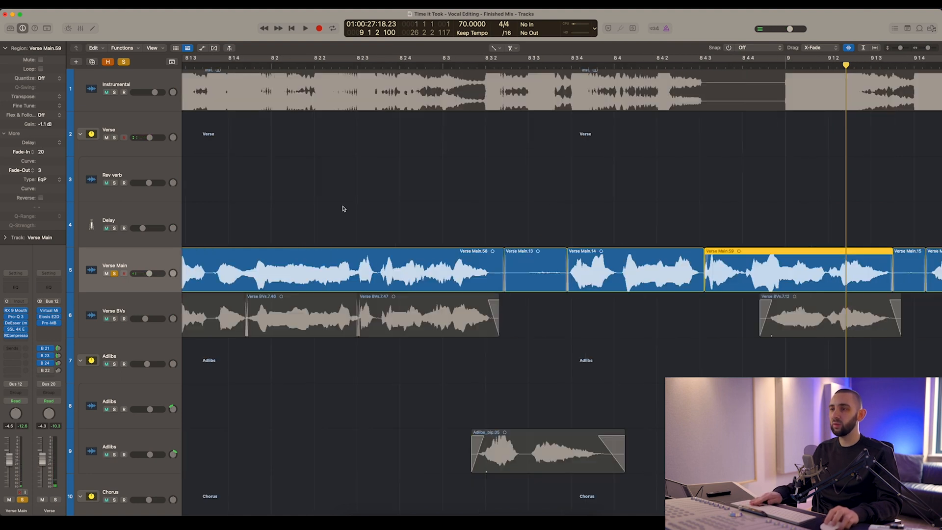
Play the soloed vocal from just before Verse Main.14 through Verse Main.59 to check the longer fade-in.
key(super+Left)
click(562, 66)
key(space)
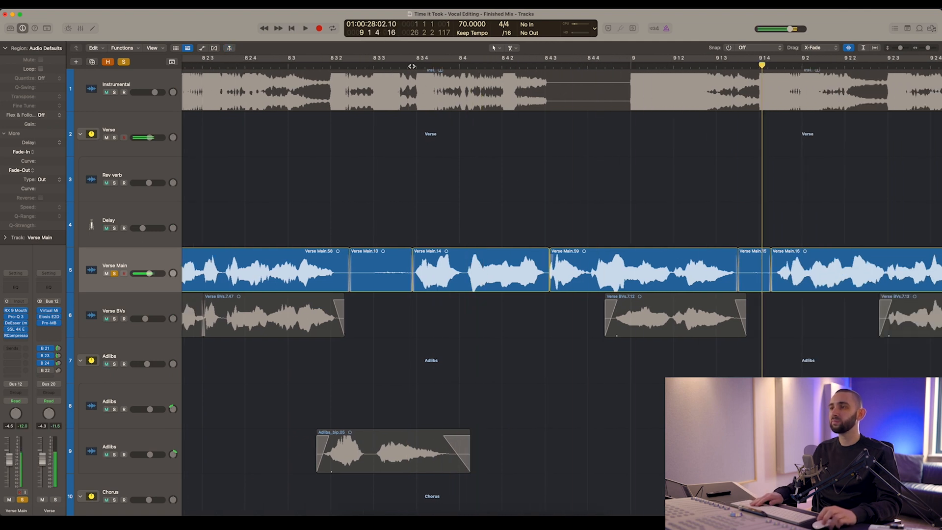
key(space)
Split Verse Main.59 just before 9 1 2, fade in the new region over the sibilant, and set Verse Main.59's fade-out to 11.
key(super+Right)
click(591, 283)
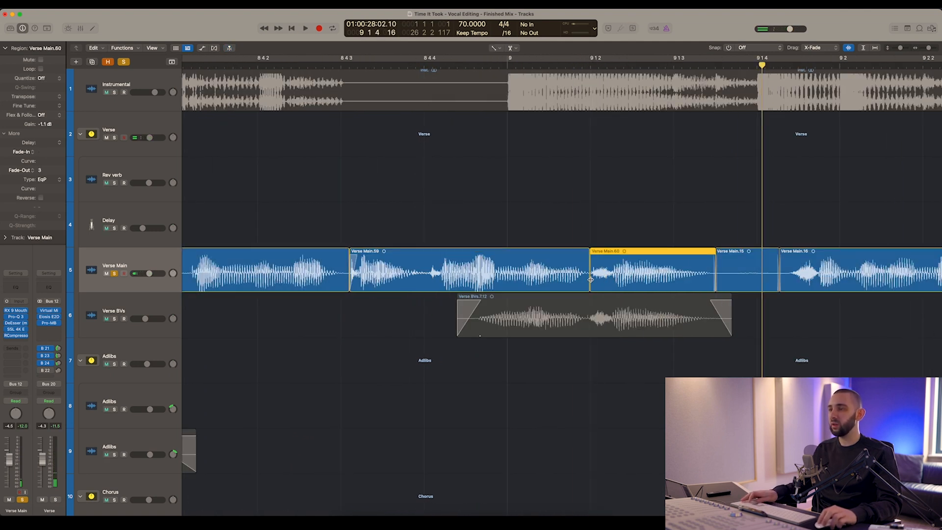
click(588, 282)
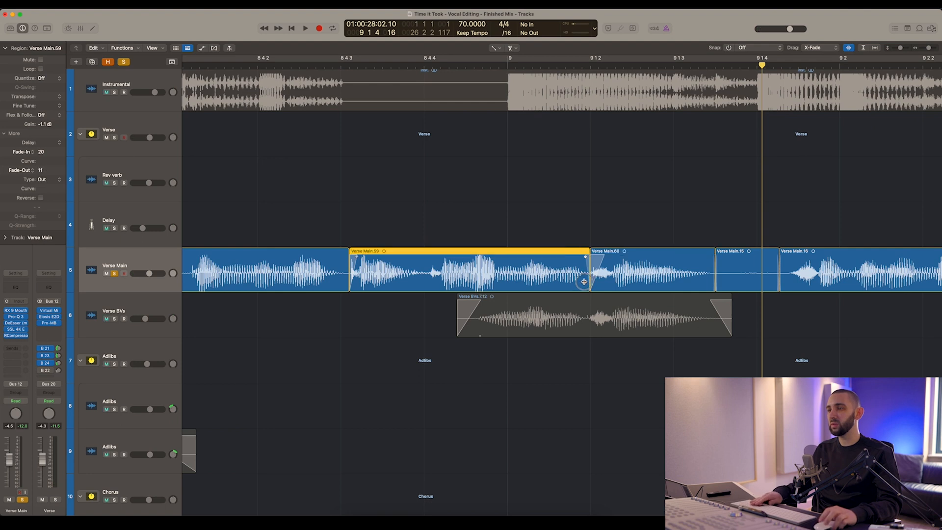
Play the vocal through the start of Verse Main.60 in solo, then turn the solo off and replay it with the full mix.
key(super+Left)
click(312, 64)
key(space)
scroll(414, 141, right, 3)
click(218, 134)
click(124, 62)
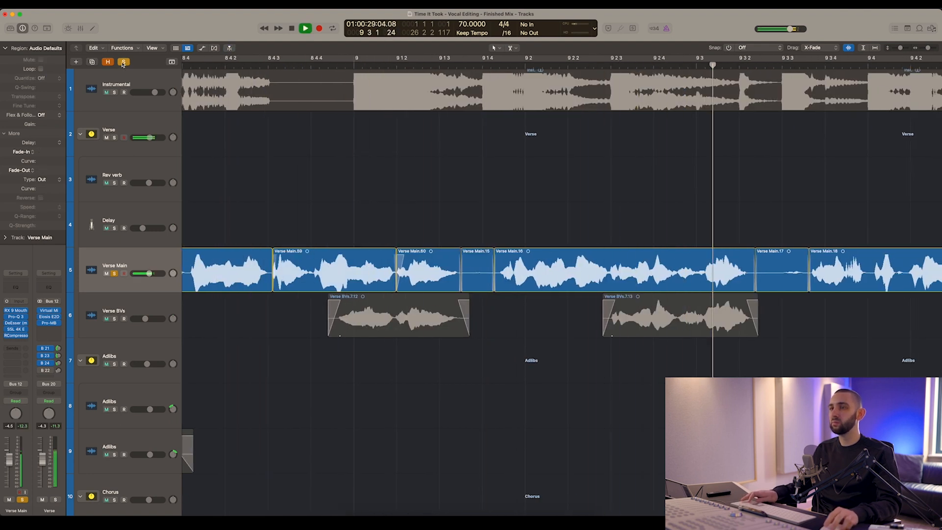
key(space)
key(space)
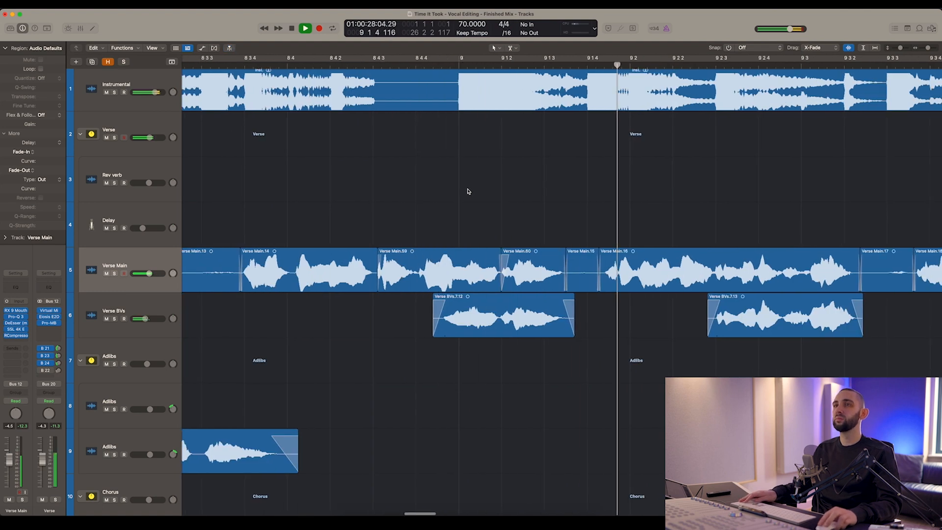
key(space)
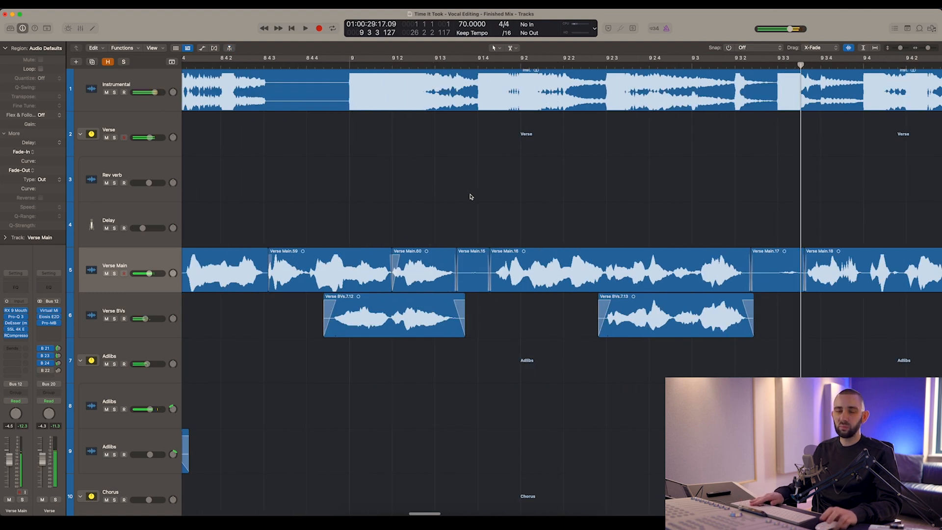
Move on to bar 13, solo Verse Main, and listen through Verse Main.27 to locate the sibilant at bar 14.
key(super+Left)
key(super+Left)
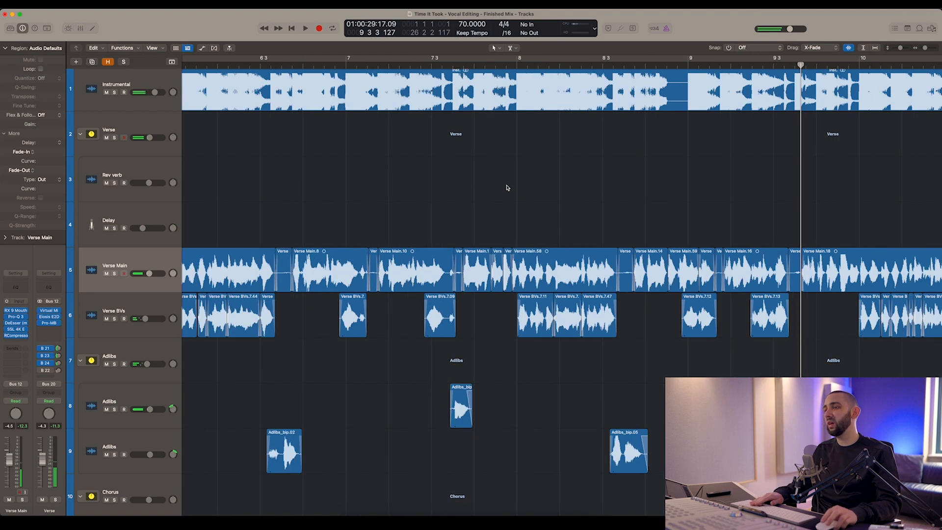
key(s)
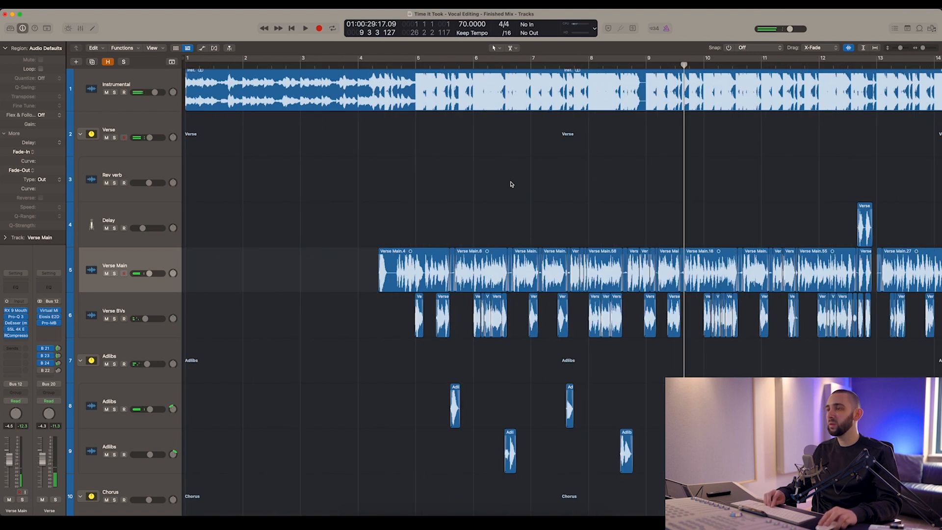
key(super+Right)
drag(345, 65, 348, 65)
key(space)
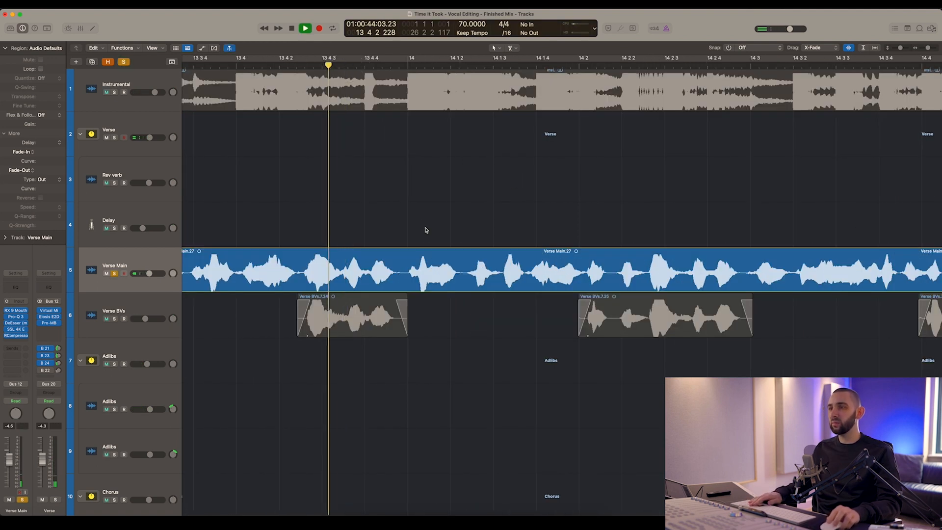
key(super+Right)
key(super+Right)
scroll(431, 229, right, 3)
key(space)
key(space)
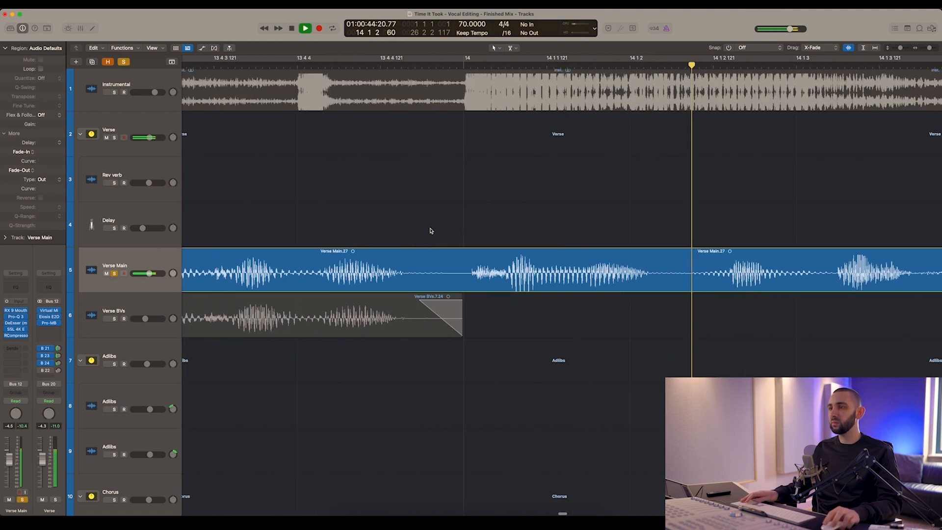
key(space)
Split Verse Main.27 at bar 14, fade in the new region over the sibilant, and set Verse Main.27's fade-out to 2.
super+click(466, 280)
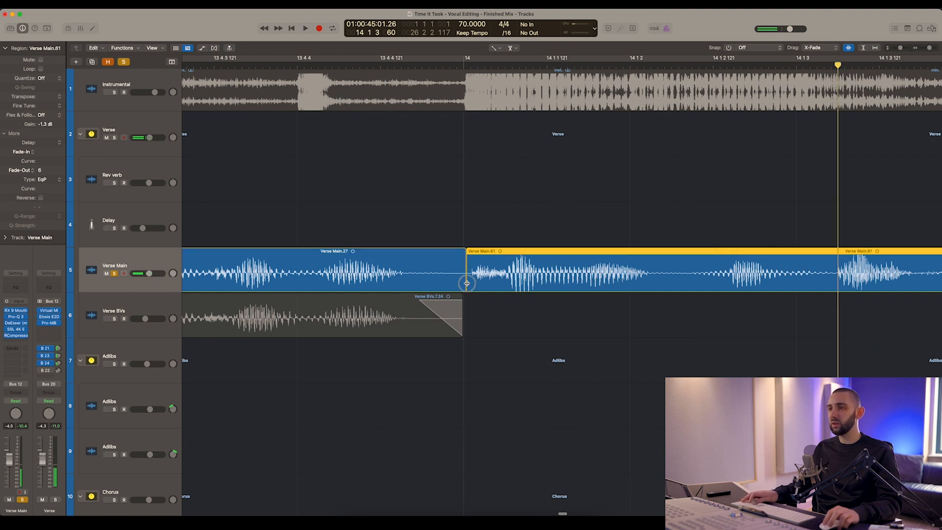
drag(467, 283, 499, 284)
click(432, 279)
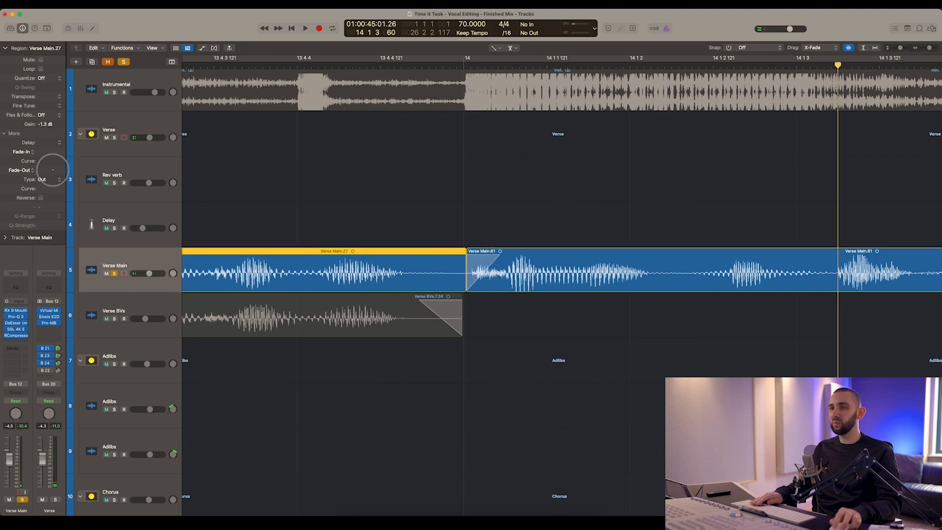
drag(52, 170, 53, 169)
Play the soloed vocal from around 13 4 through the new cut at bar 14 with the Pointer tool active.
key(super+Left)
key(super+Left)
key(super+Left)
key(super+Left)
key(super+Left)
scroll(321, 90, left, 4)
key(t)
key(t)
click(200, 63)
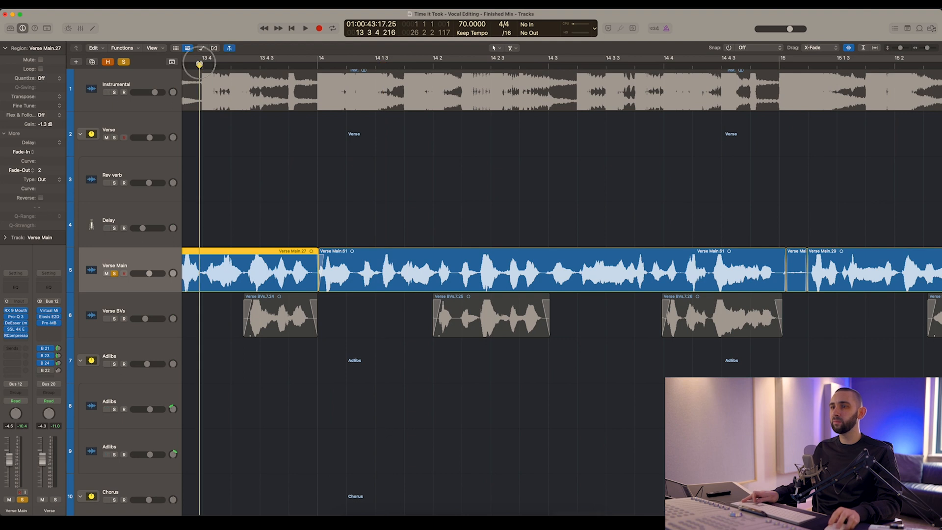
scroll(322, 185, left, 2)
key(space)
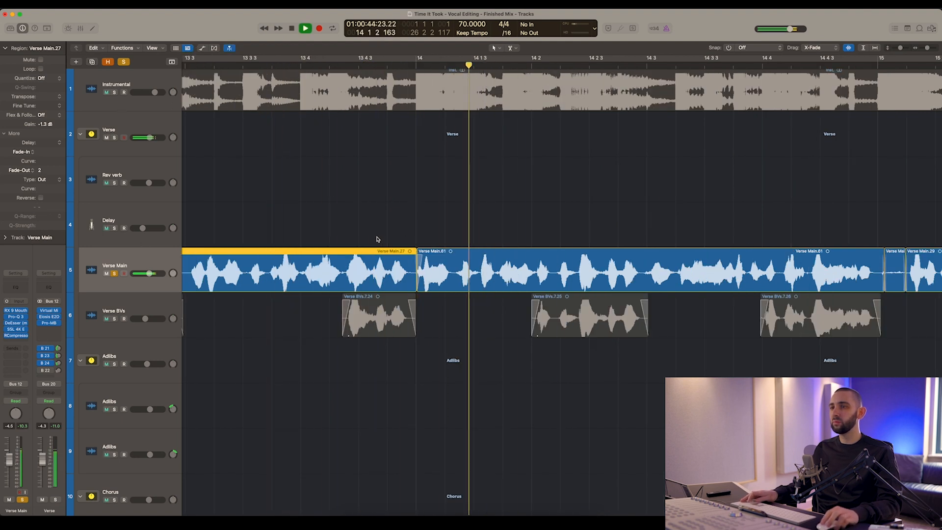
key(space)
Take the fade-in off Verse Main.61 and play the soloed vocal from 13 4 for comparison, then undo the removal.
click(421, 265)
click(305, 65)
key(space)
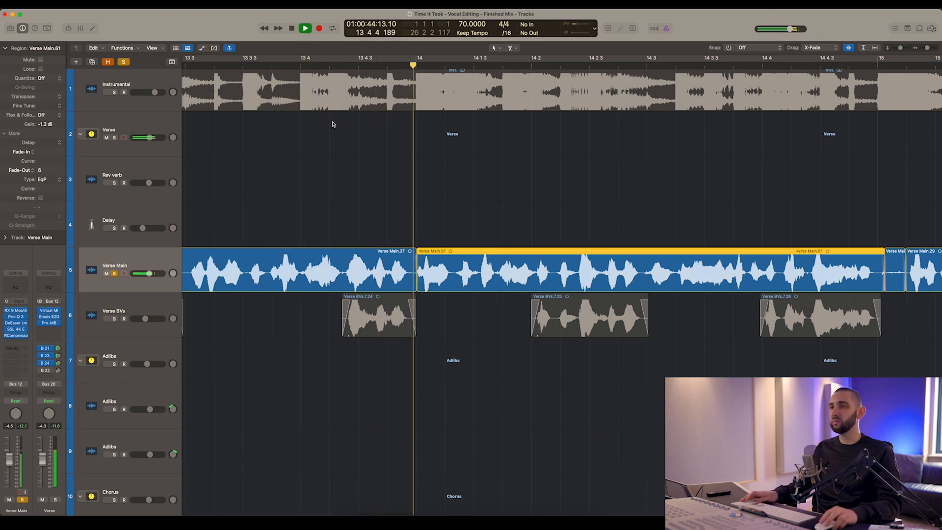
key(space)
click(66, 4)
click(81, 13)
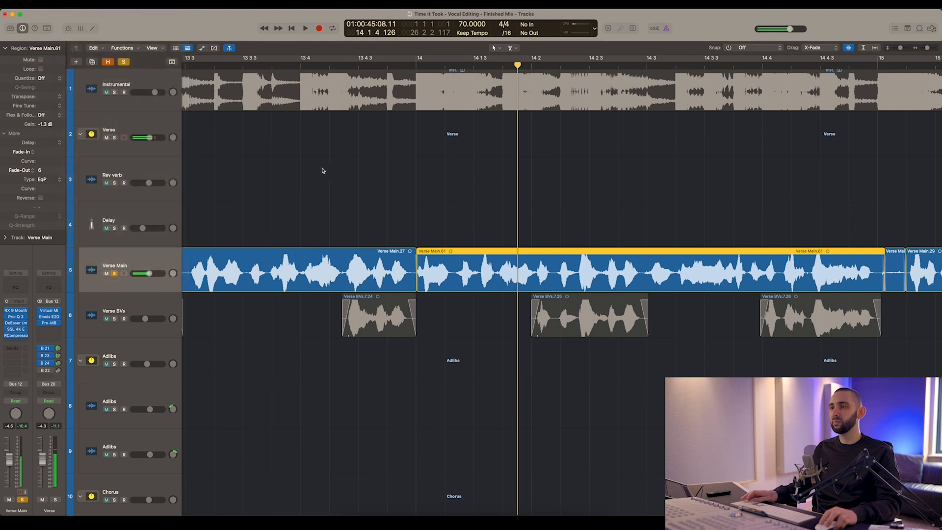
click(322, 170)
key(space)
key(space)
Move on to bars 17 and 18 and play the soloed vocal from around 17 3 to look for harsh sibilants in Verse Main.36.
key(super+Left)
key(super+Right)
key(super+Right)
key(super+Right)
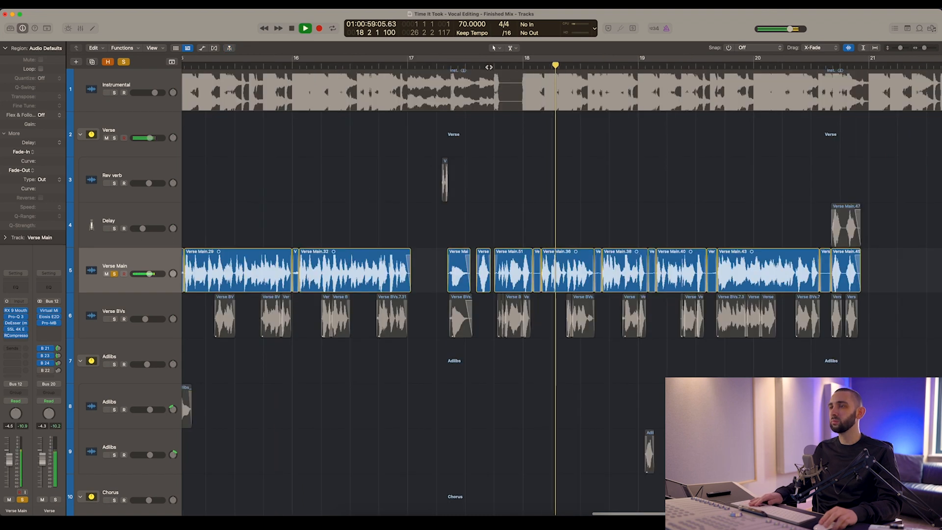
click(489, 66)
key(super+Right)
key(super+Right)
key(super+Right)
key(super+Right)
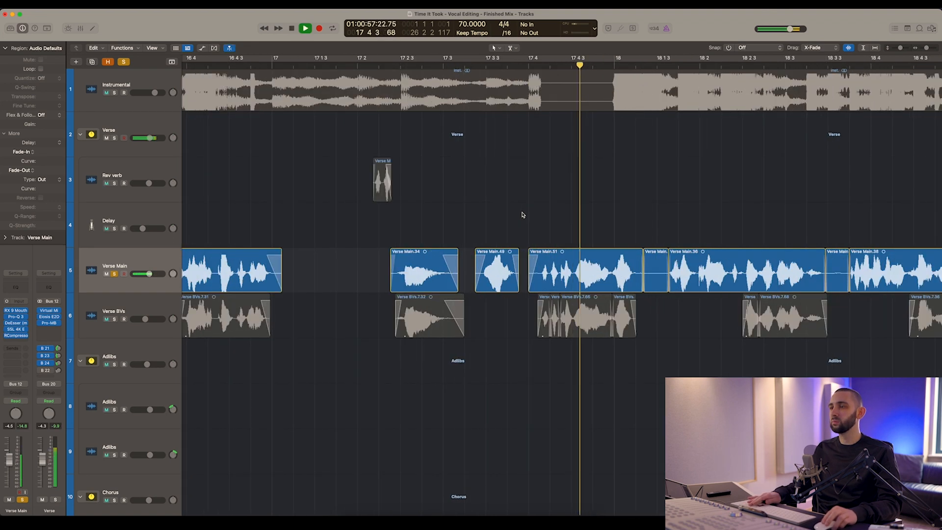
key(space)
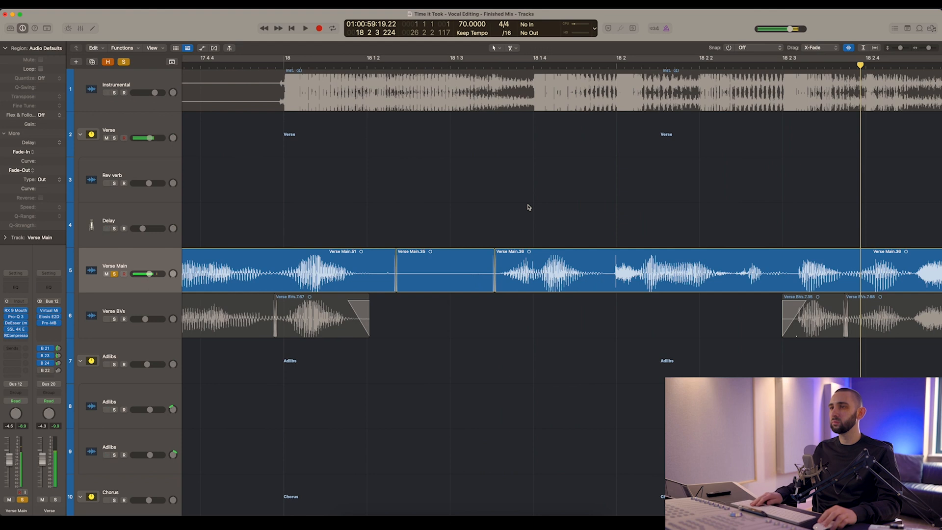
Play the soloed vocal from around 18 1 2 through Verse Main.36 to pinpoint the harsh sibilant.
key(super+Left)
key(super+Left)
click(373, 65)
key(space)
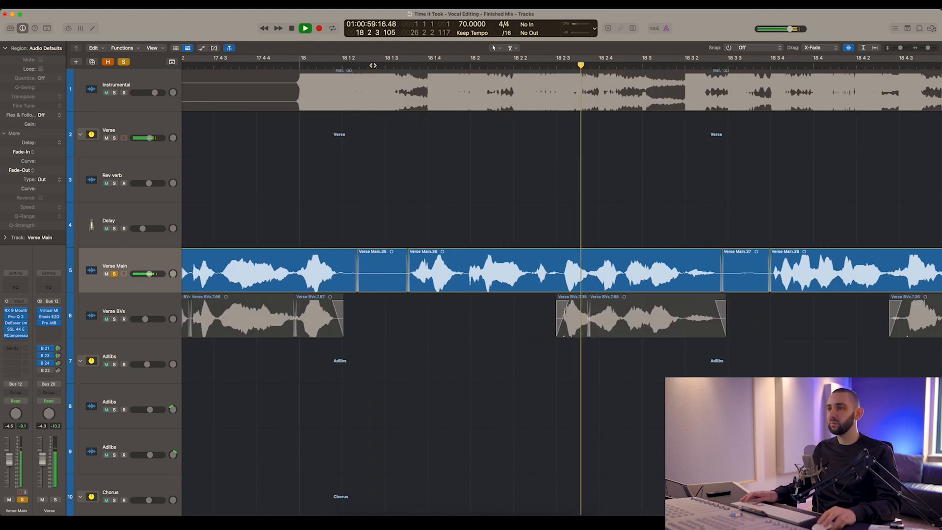
click(375, 65)
key(space)
click(377, 66)
Split Verse Main.36 at the sibilant just before 18 2 and set the fade-out of its first part to 2.
key(super+Right)
key(super+Right)
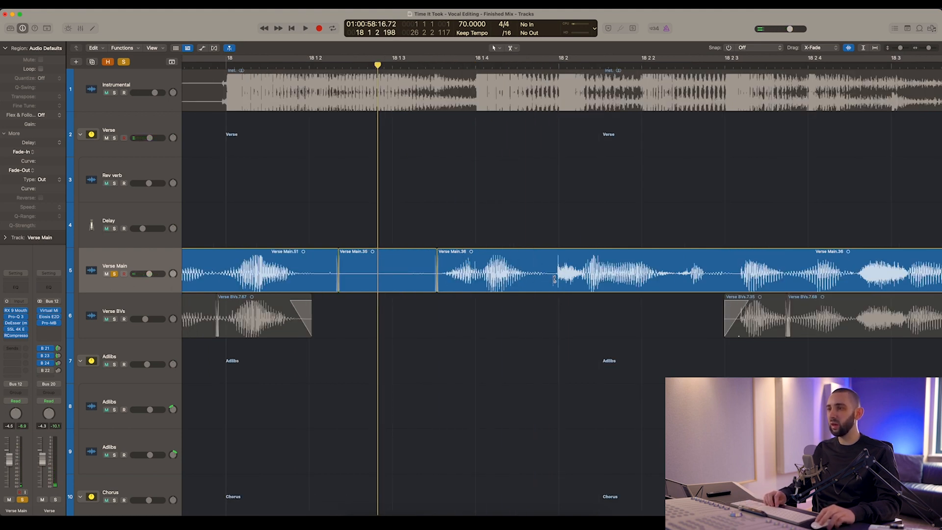
click(554, 280)
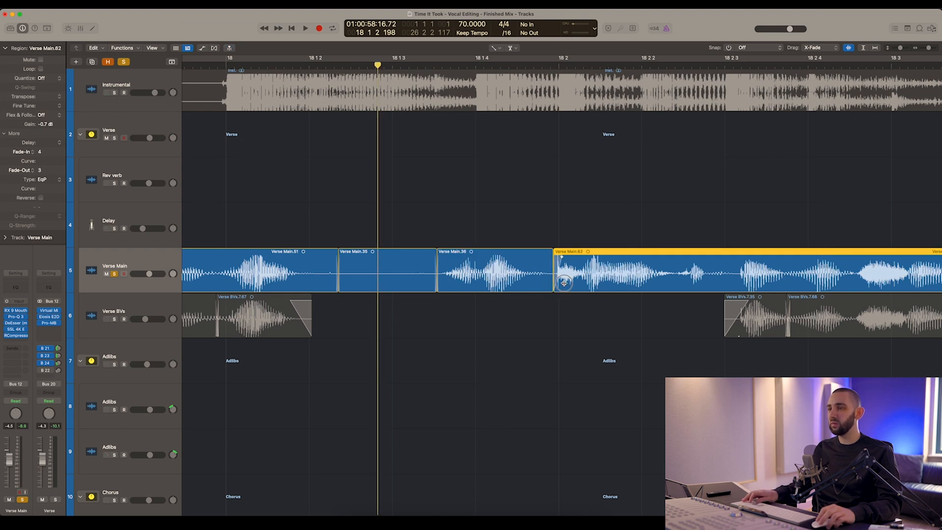
click(495, 274)
drag(44, 172, 43, 168)
Play the soloed vocal from around 18 1 2 through the new cut just before 18 2.
key(super+Left)
key(super+Left)
click(401, 66)
key(space)
click(400, 66)
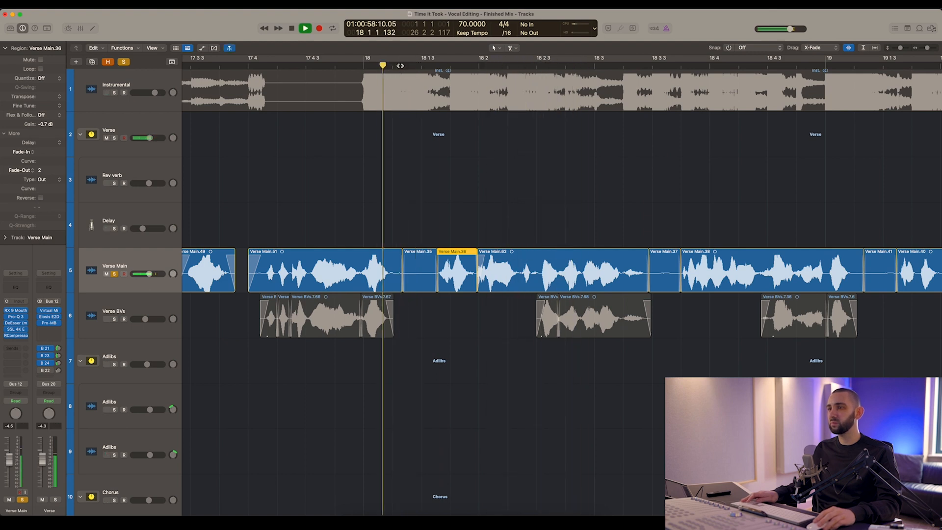
click(449, 203)
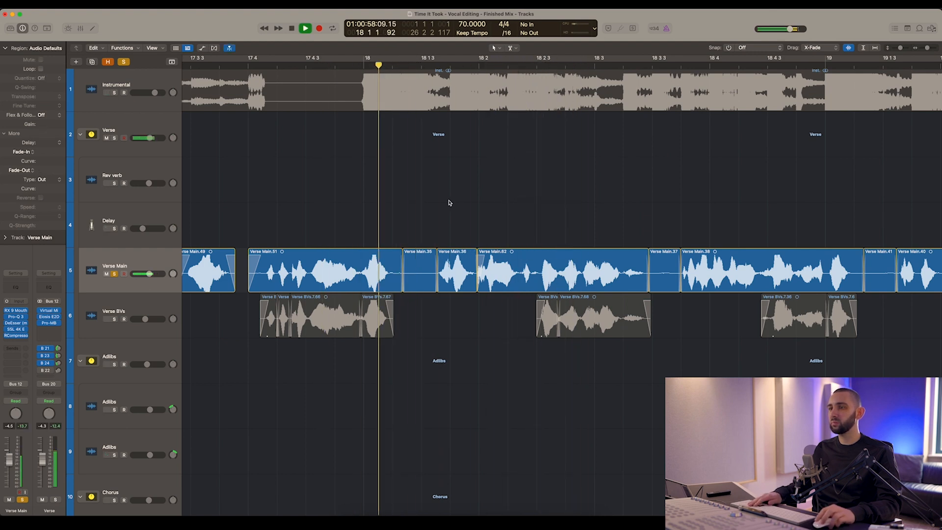
Lengthen Verse Main.62's fade-in over the sibilant to 68 while checking it in playback, and stop playback.
key(super+Right)
scroll(486, 235, left, 3)
scroll(488, 237, right, 3)
click(515, 275)
key(space)
key(space)
drag(511, 283, 519, 285)
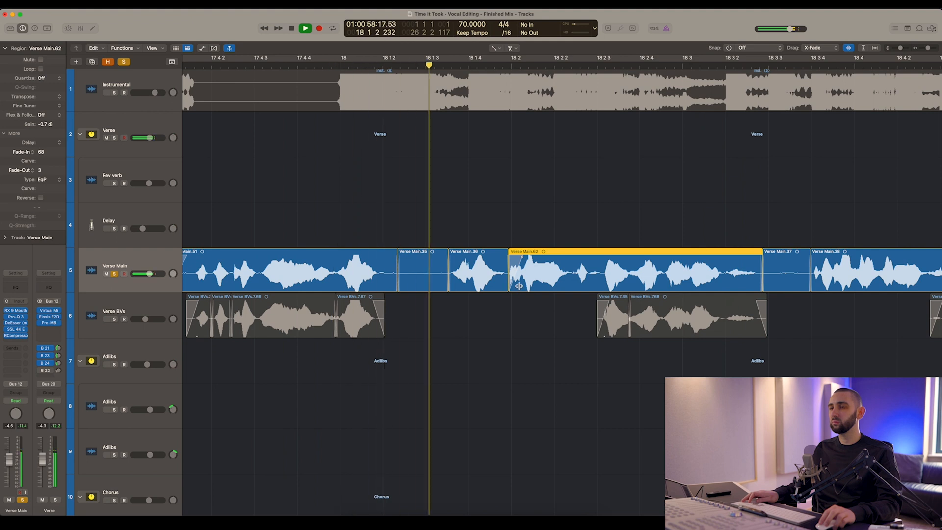
click(522, 318)
key(space)
Turn off waveform zoom and place the playhead just before bar 5 with the whole verse in view.
key(super+Left)
key(super+Left)
key(super+Left)
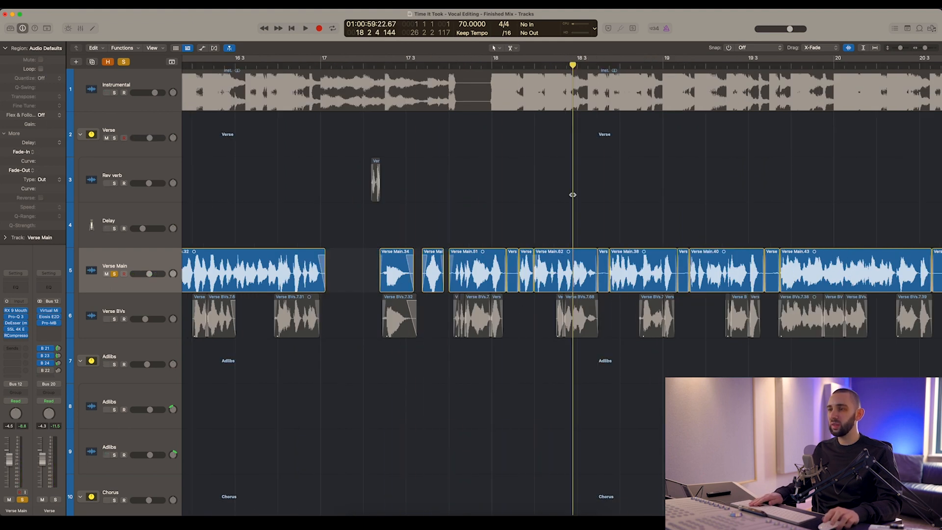
key(super+Right)
key(super+Right)
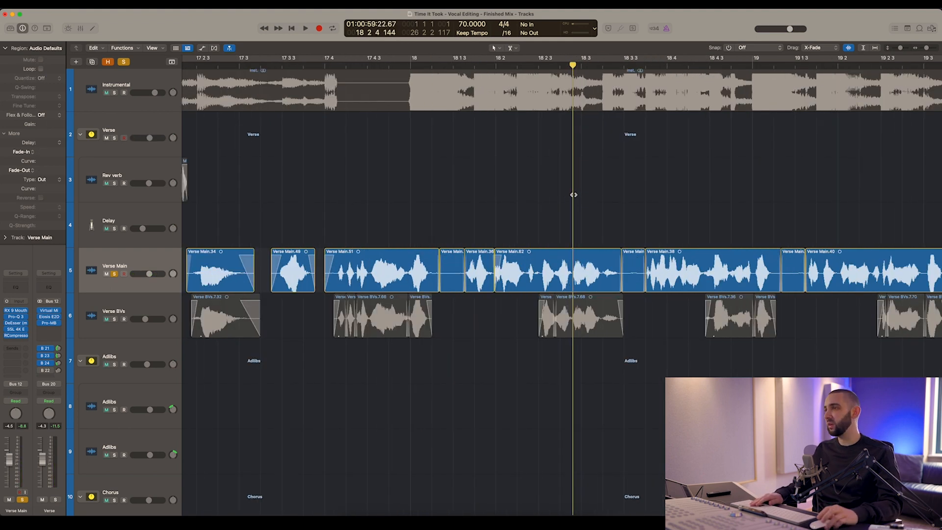
click(847, 49)
key(super+Left)
key(super+Left)
key(super+Left)
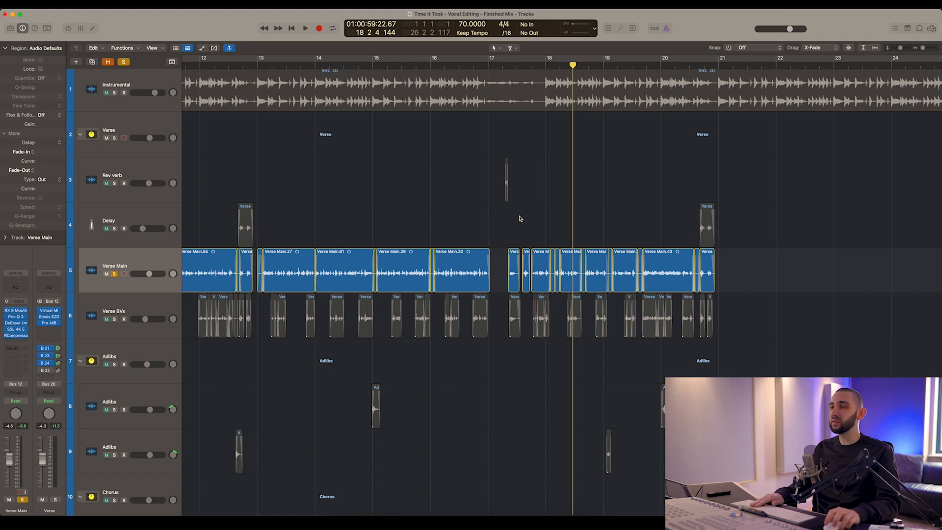
scroll(522, 218, left, 5)
scroll(521, 218, left, 5)
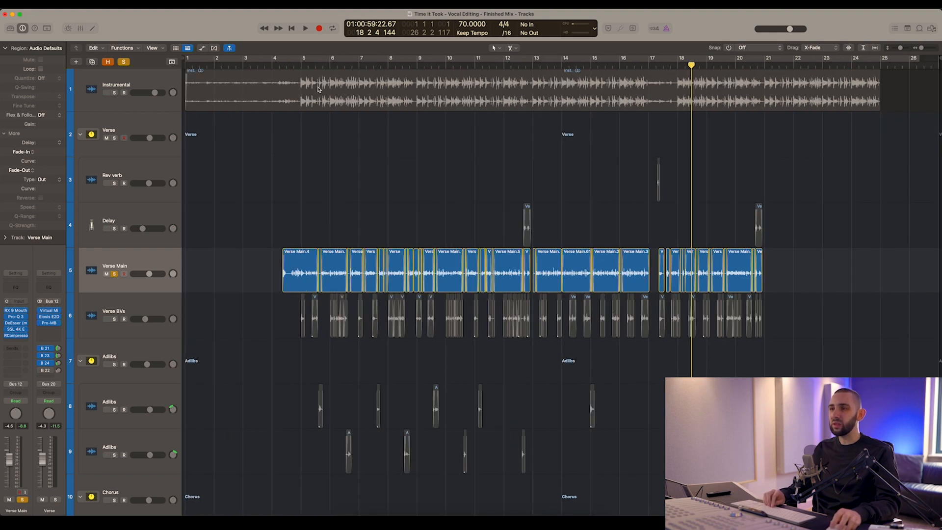
click(298, 65)
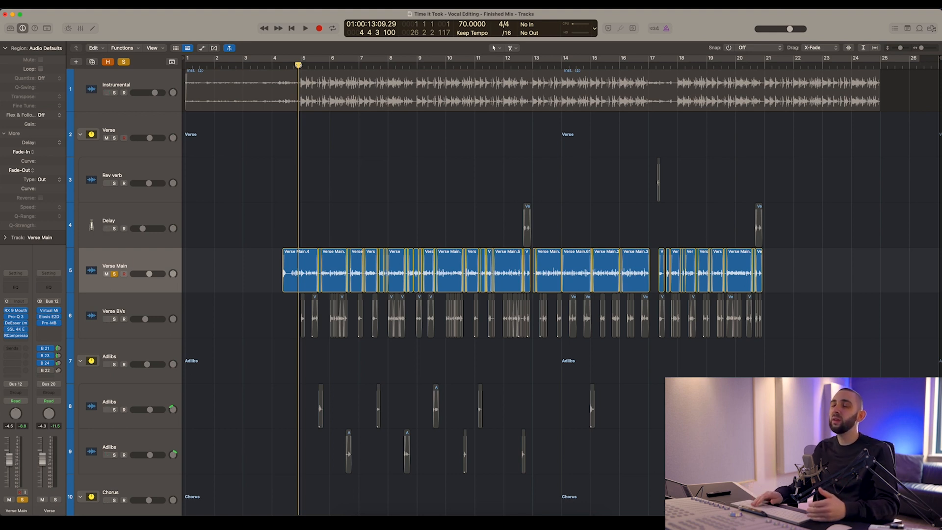
key(super+Right)
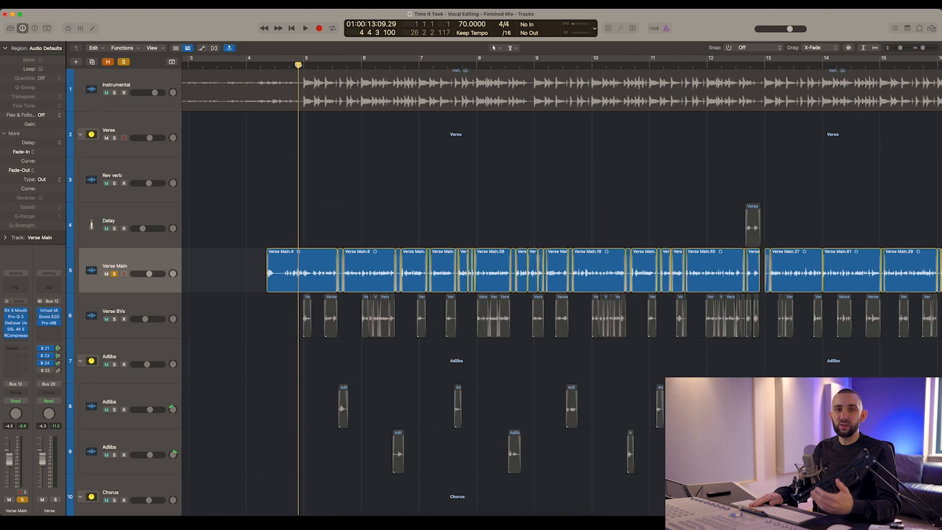
key(super+Right)
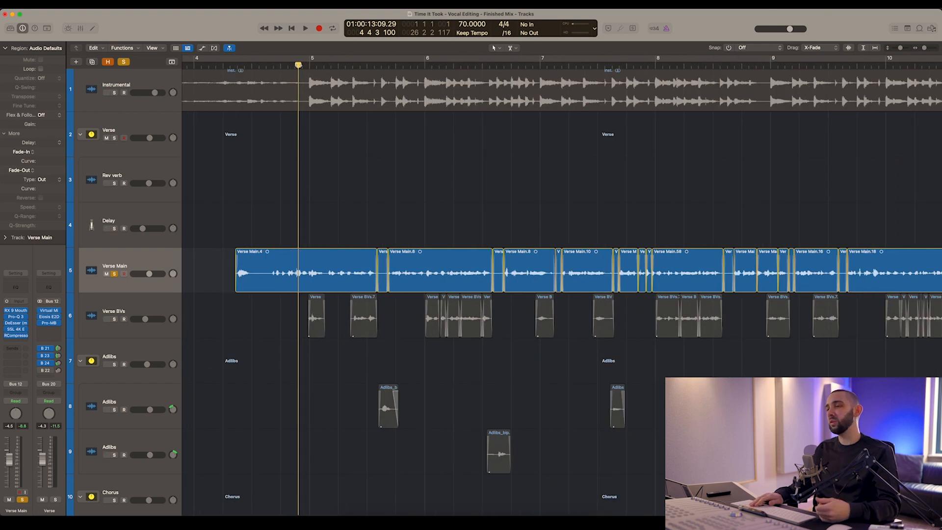
key(super+Left)
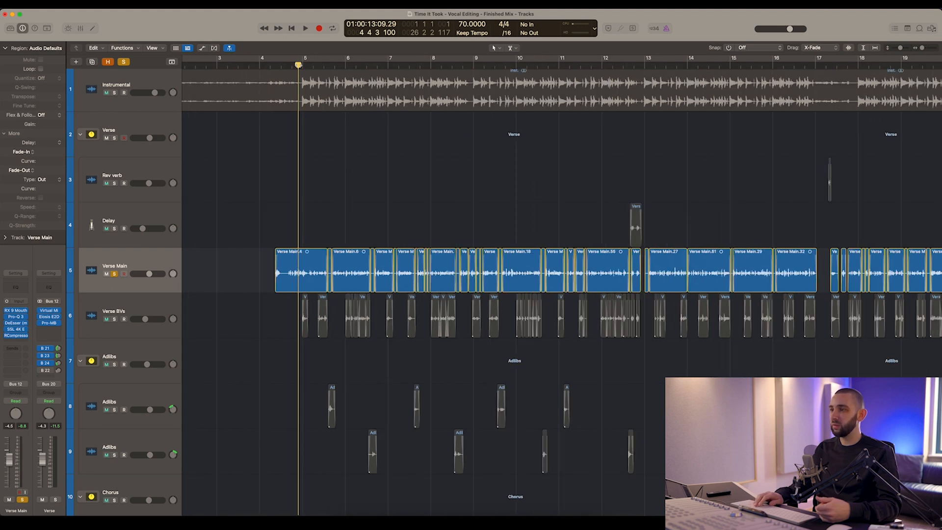
key(super+Left)
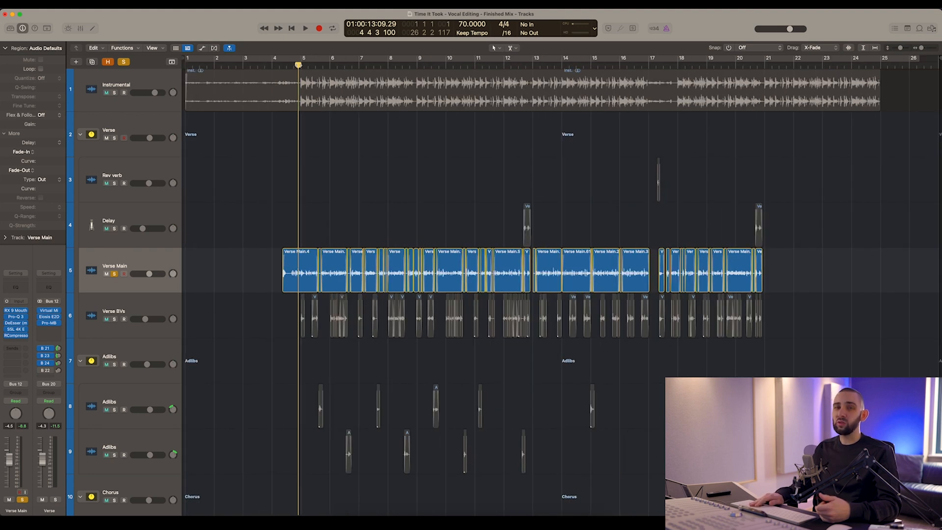